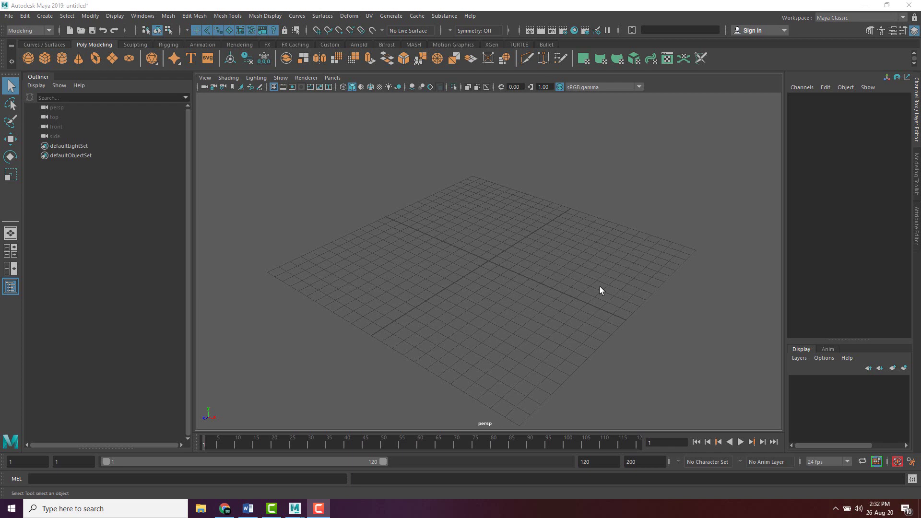
Examine the empty grid in the perspective view by orbiting, zooming in and out, and panning the camera
left_click_drag(600, 287, 496, 288, "alt")
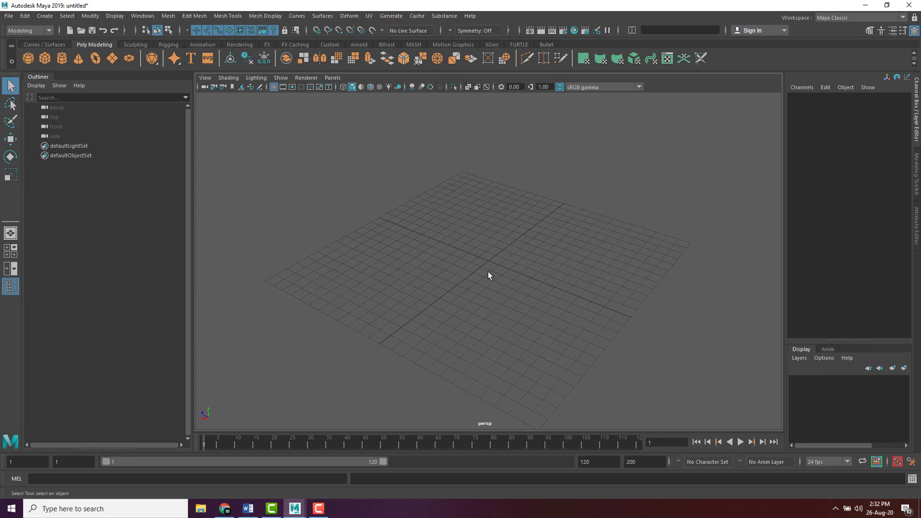
scroll(488, 271, "up", 3)
scroll(457, 274, "down", 2)
left_click_drag(457, 274, 458, 265, "alt")
scroll(481, 267, "down", 5)
scroll(481, 268, "up", 10)
scroll(486, 266, "down", 6)
scroll(485, 267, "up", 3)
middle_click(502, 261, "alt")
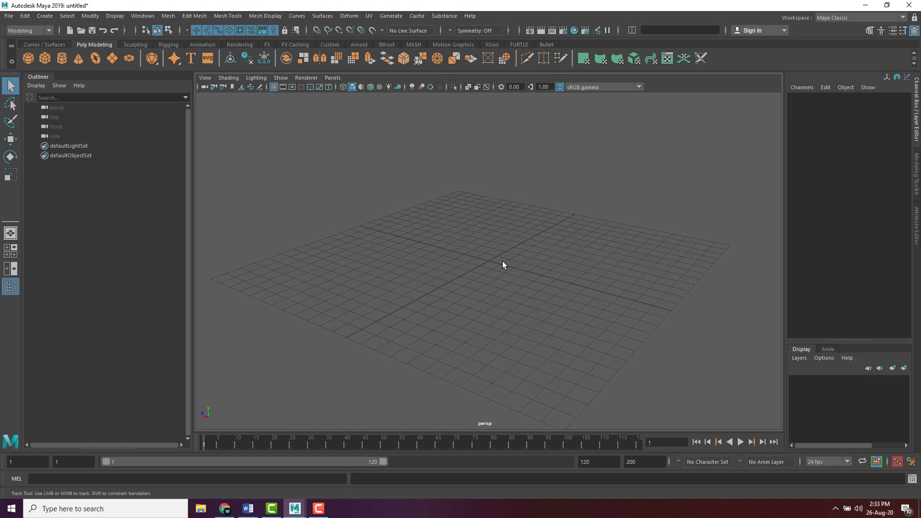
middle_click_drag(503, 261, 437, 276, "alt")
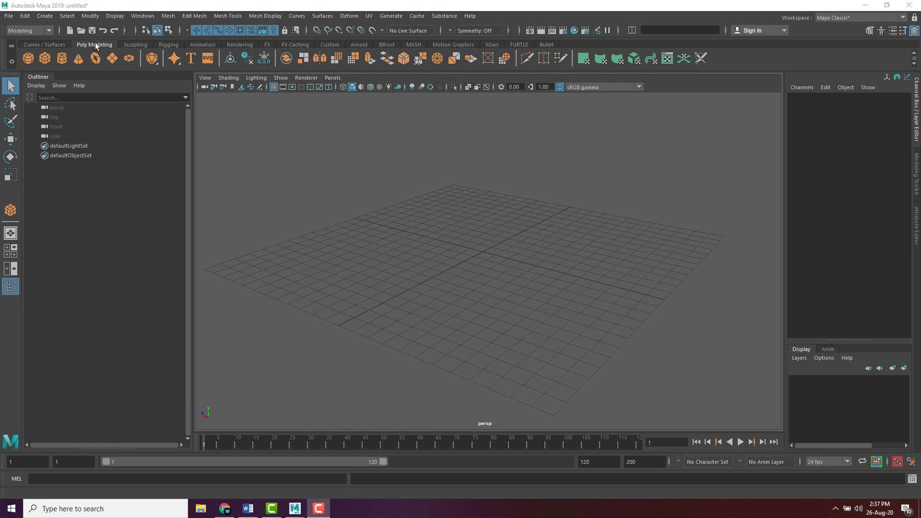
left_click(49, 16)
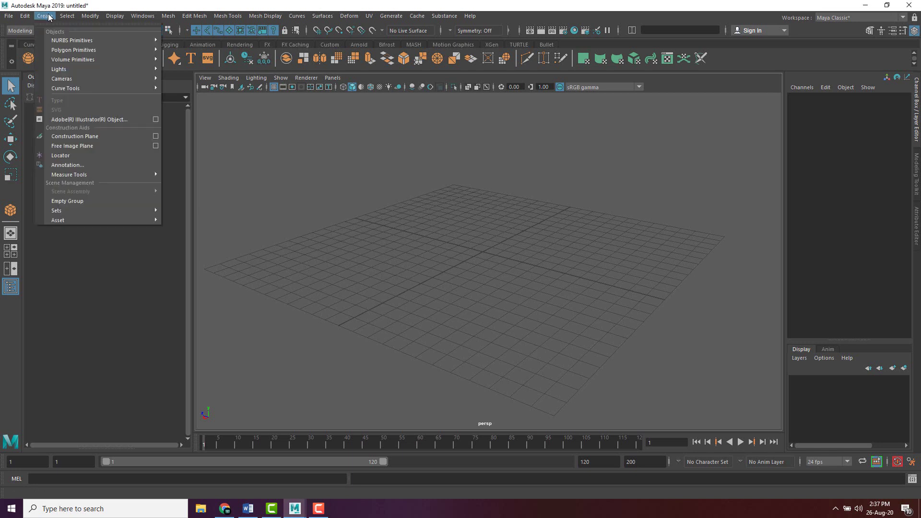
mouse_move(67, 53)
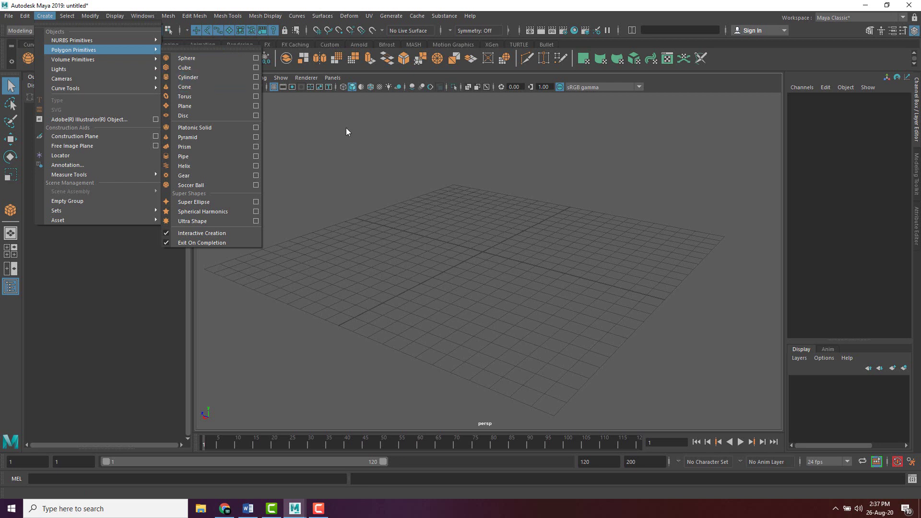
key("Escape")
key("Escape")
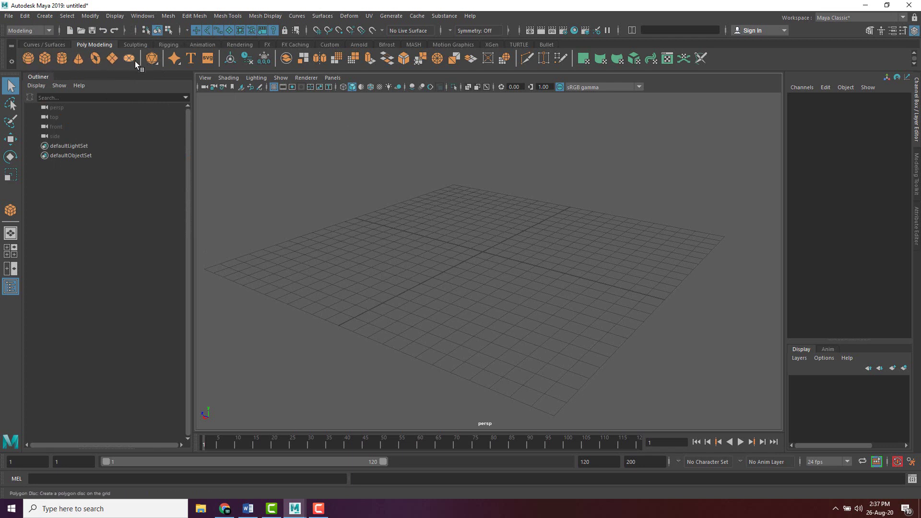
left_click(45, 16)
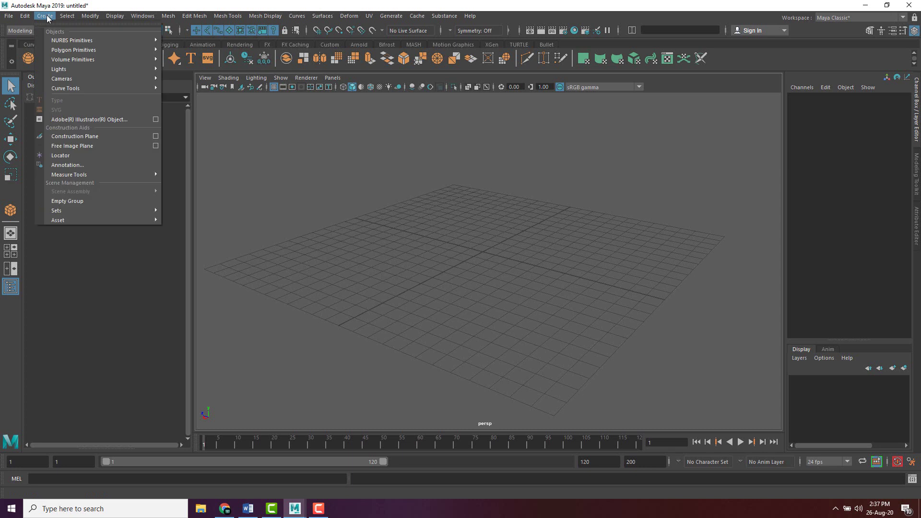
mouse_move(168, 16)
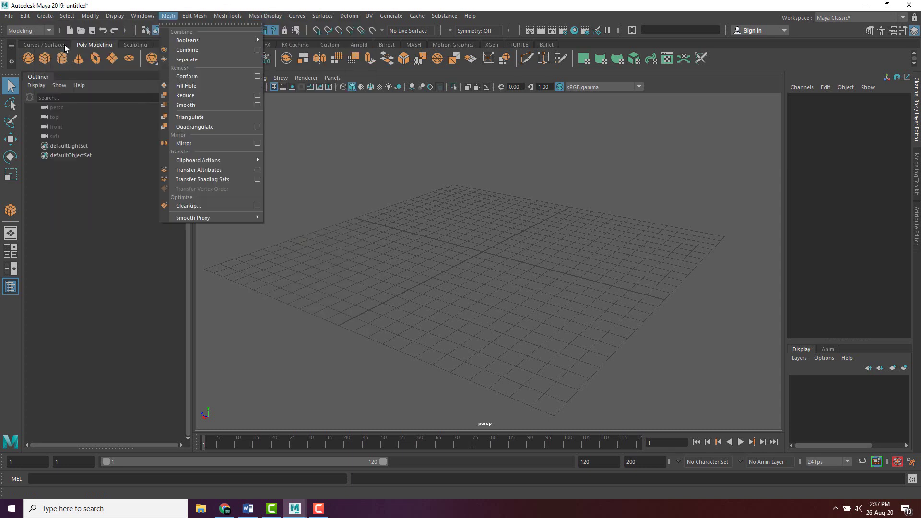
Create a polygon sphere with a radius of 1 near the centre of the grid
left_click(91, 45)
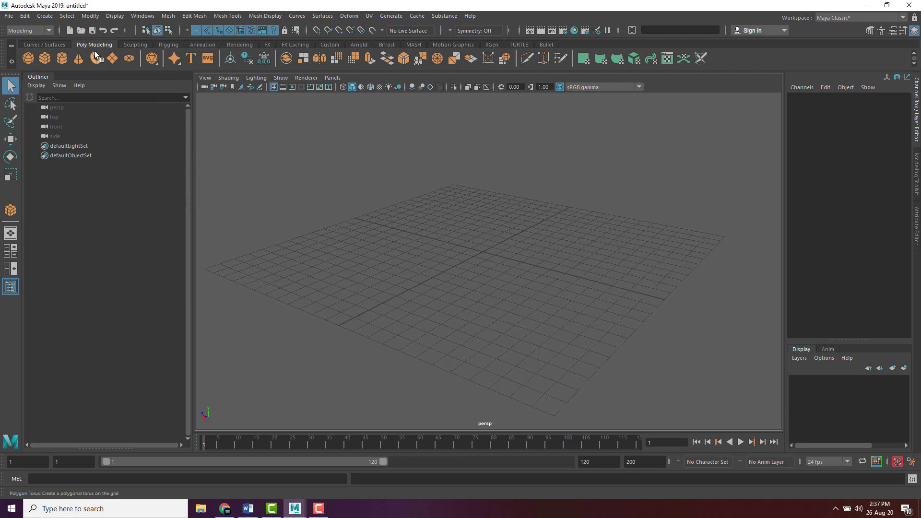
left_click(28, 57)
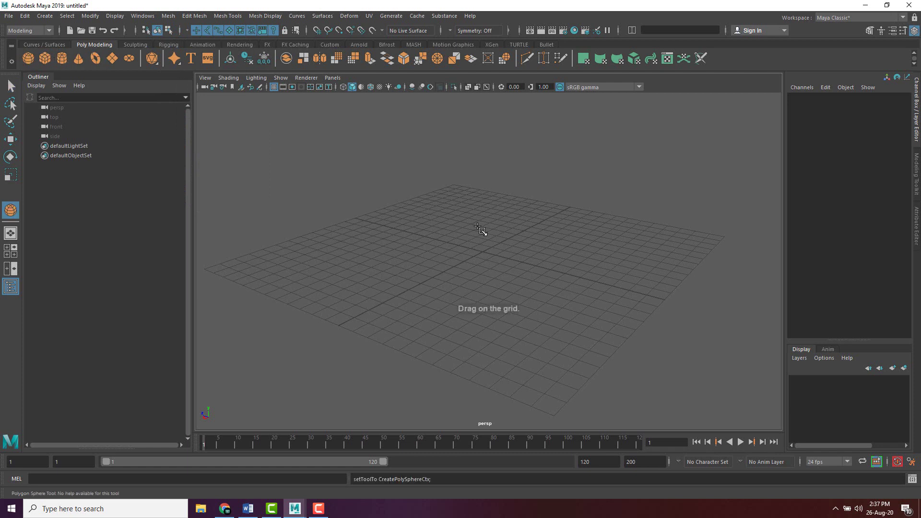
left_click(480, 249)
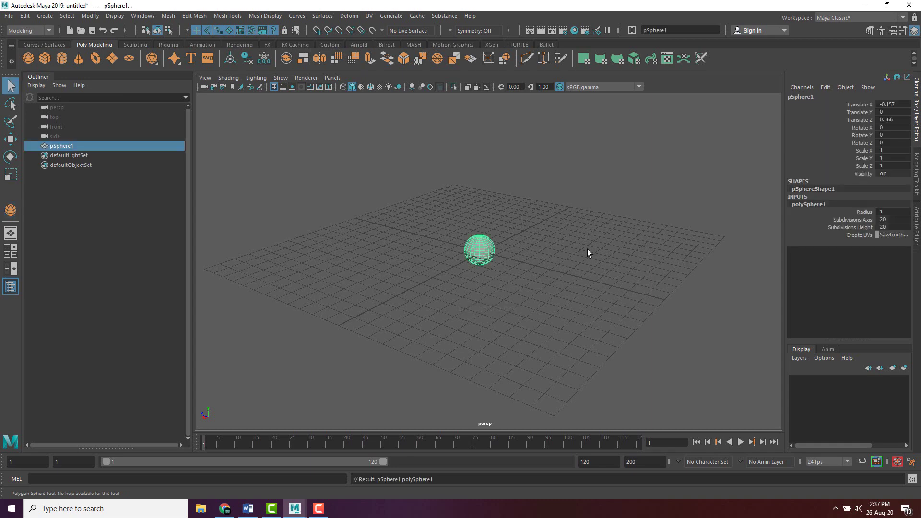
scroll(493, 238, "up", 6)
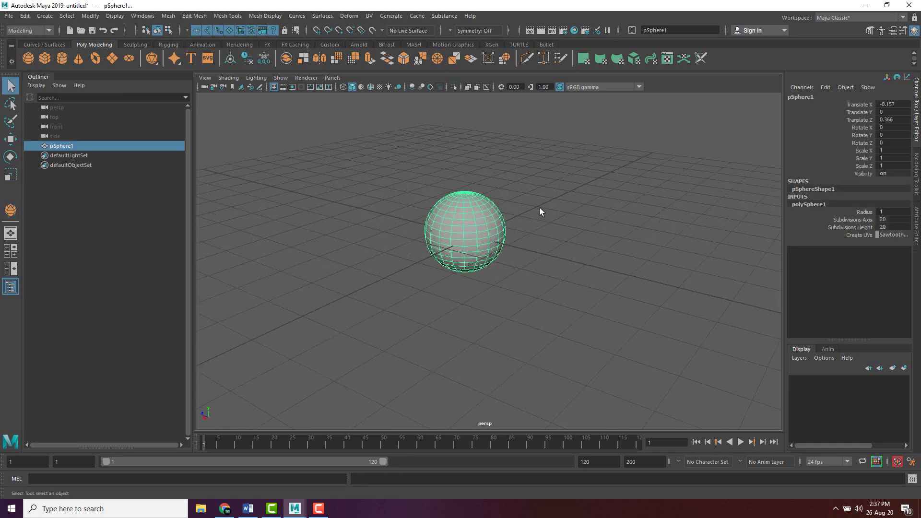
Create a polygon cube on the grid beside the sphere
left_click(44, 59)
left_click_drag(518, 267, 590, 194)
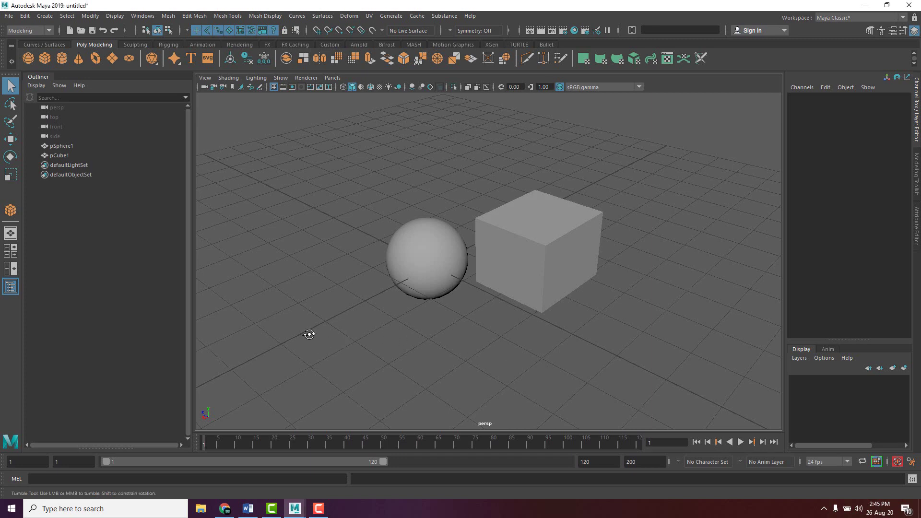
left_click_drag(308, 332, 319, 333, "alt")
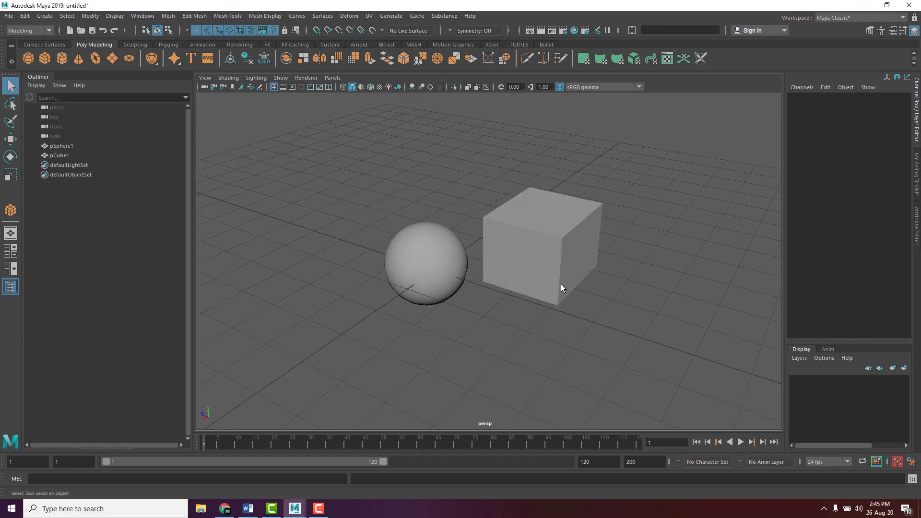
Select the cube beside the sphere and delete it from the scene
left_click(577, 251)
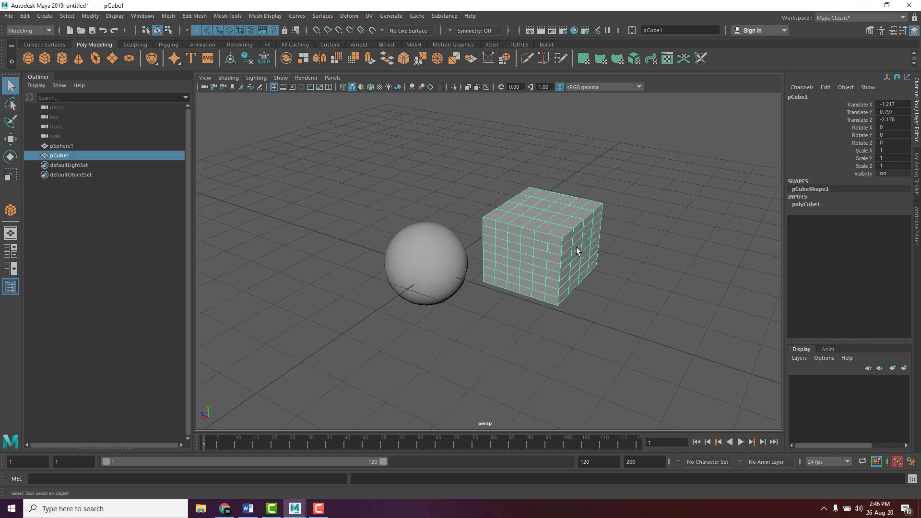
left_click(575, 248, "shift")
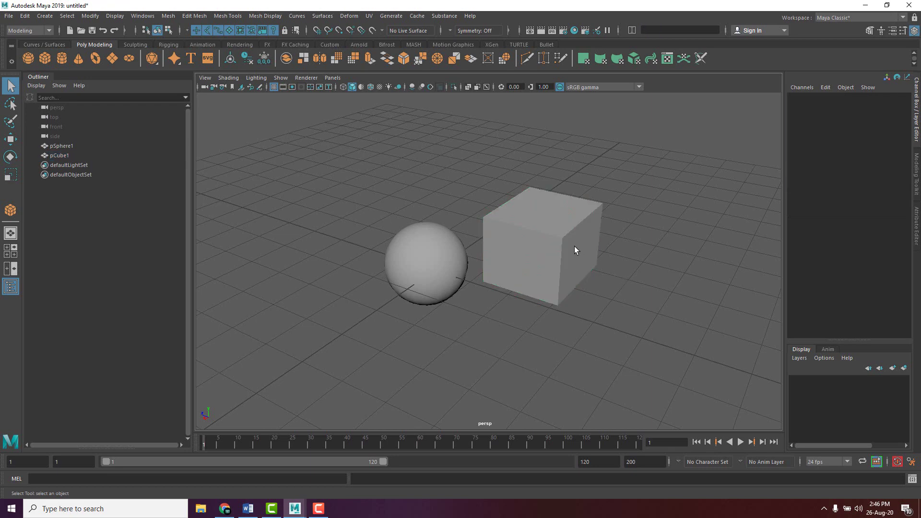
left_click(574, 248)
key("Delete")
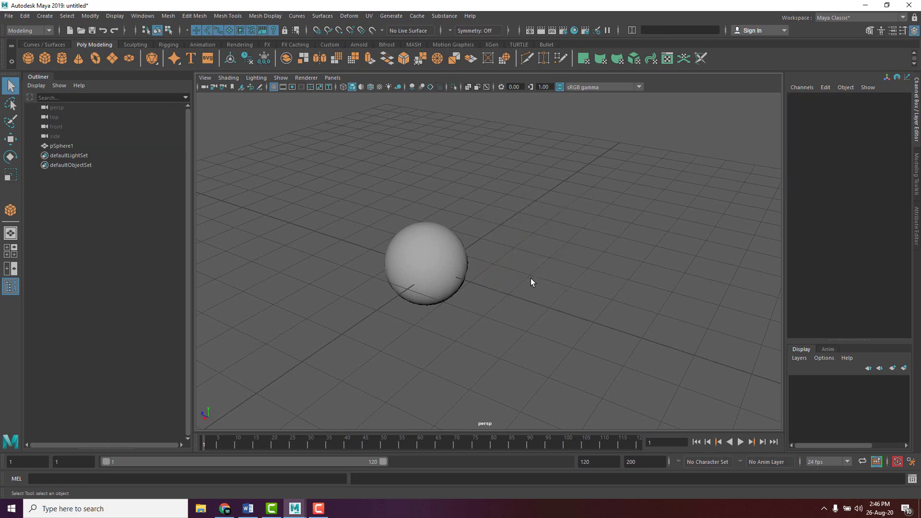
Compare the four-view layout with the single perspective view, ending in the single view
left_click_drag(520, 324, 559, 312, "alt")
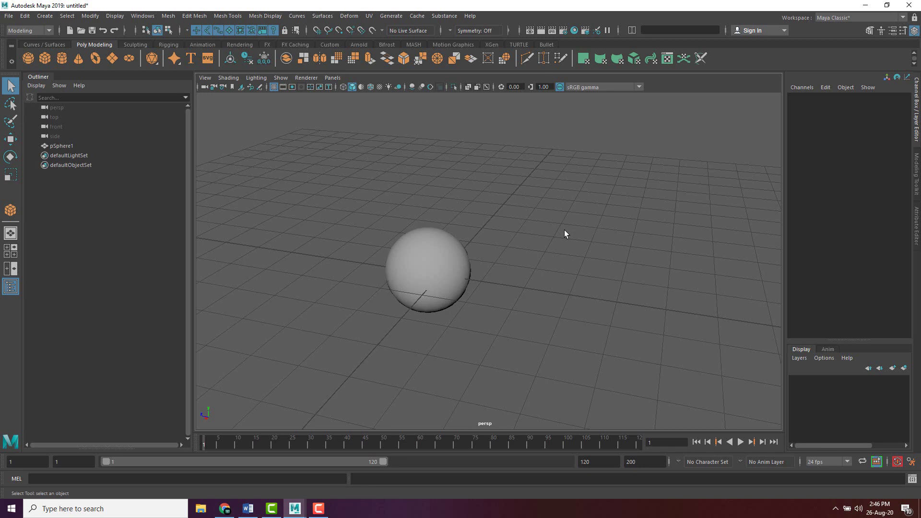
key("space")
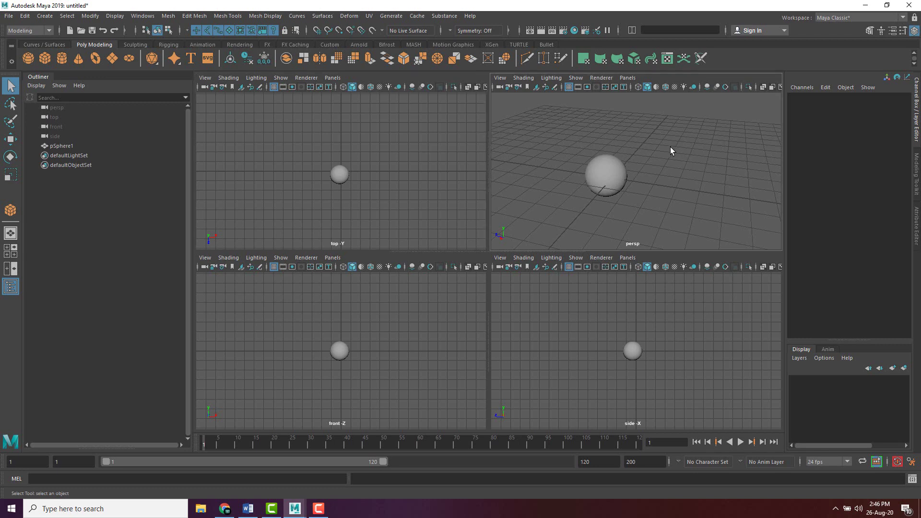
key("space")
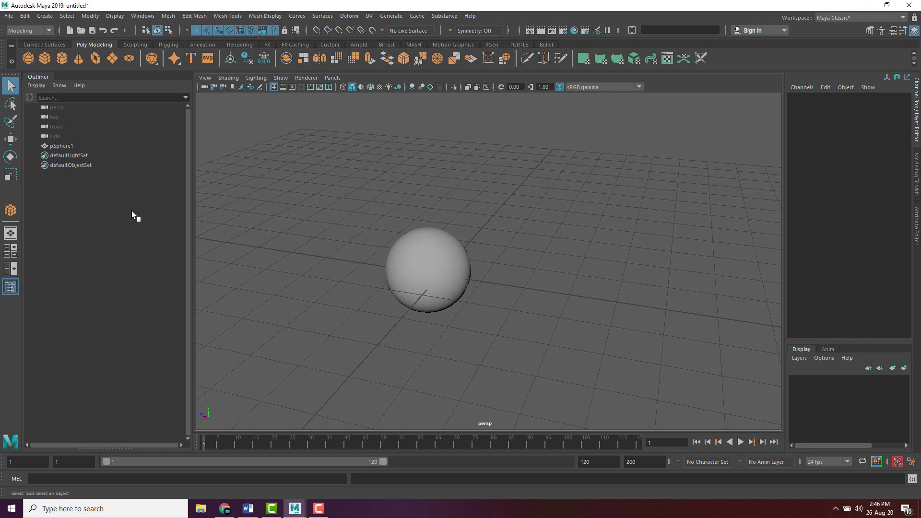
left_click(12, 252)
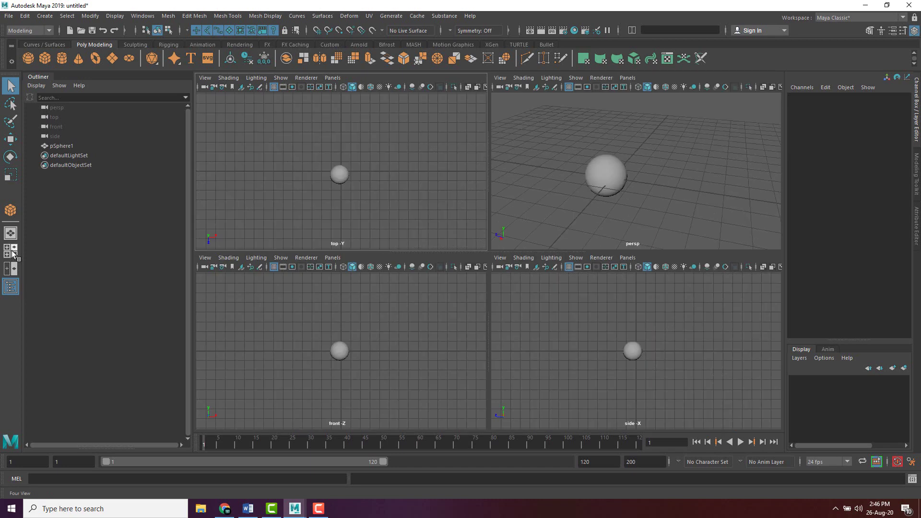
left_click(12, 251)
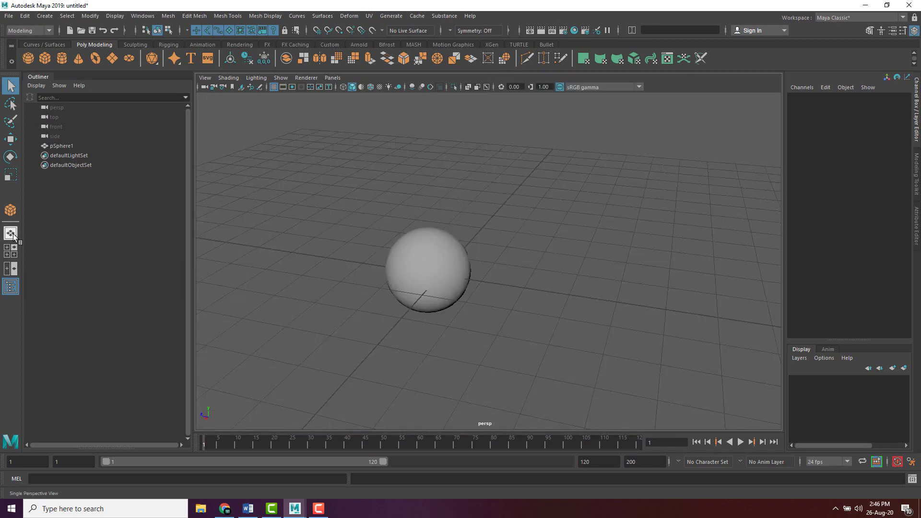
Switch to a two-pane layout with the front and perspective views side by side
left_click(12, 270)
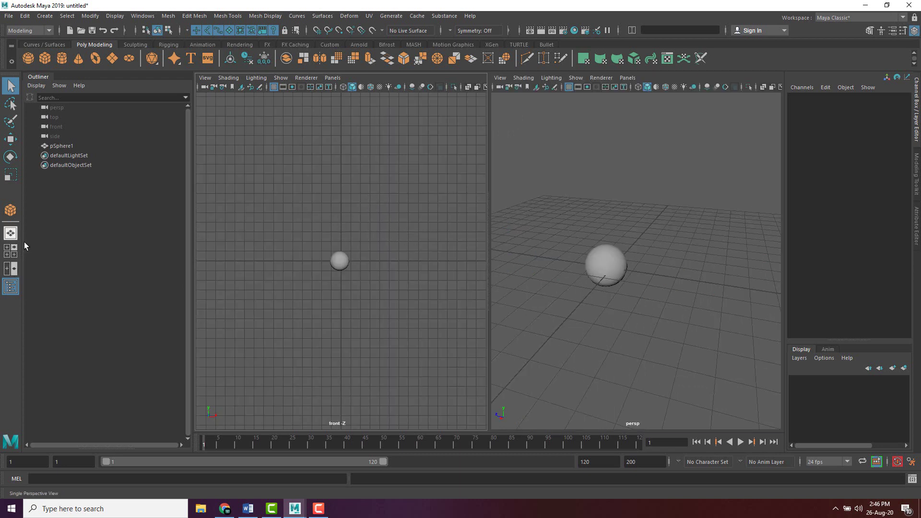
scroll(636, 250, "up", 3)
scroll(638, 243, "down", 2)
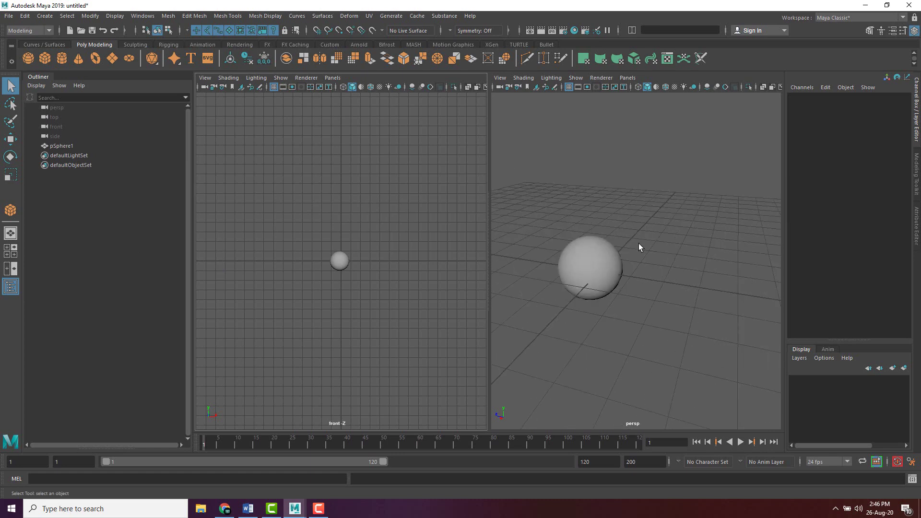
Select the sphere in the perspective view and activate the Move tool on it
left_click(600, 270)
left_click_drag(689, 268, 685, 259, "alt")
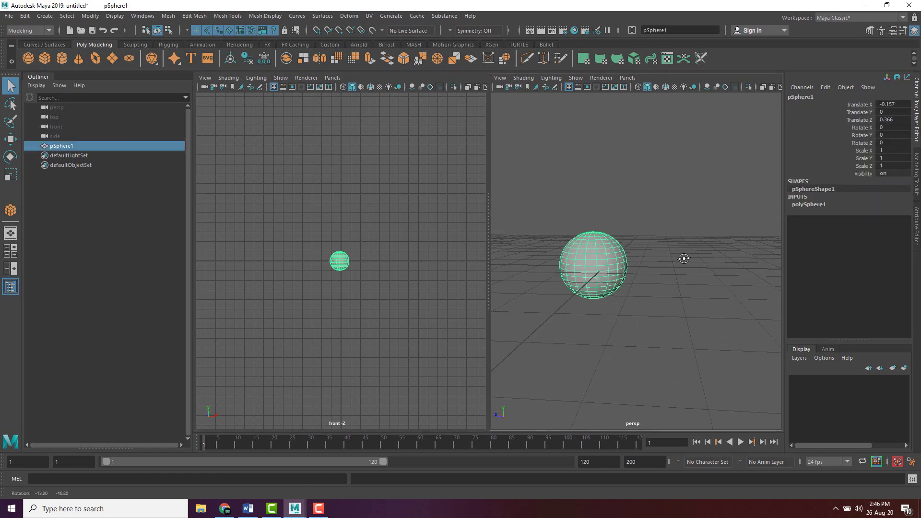
scroll(667, 265, "down", 6)
scroll(628, 262, "up", 2)
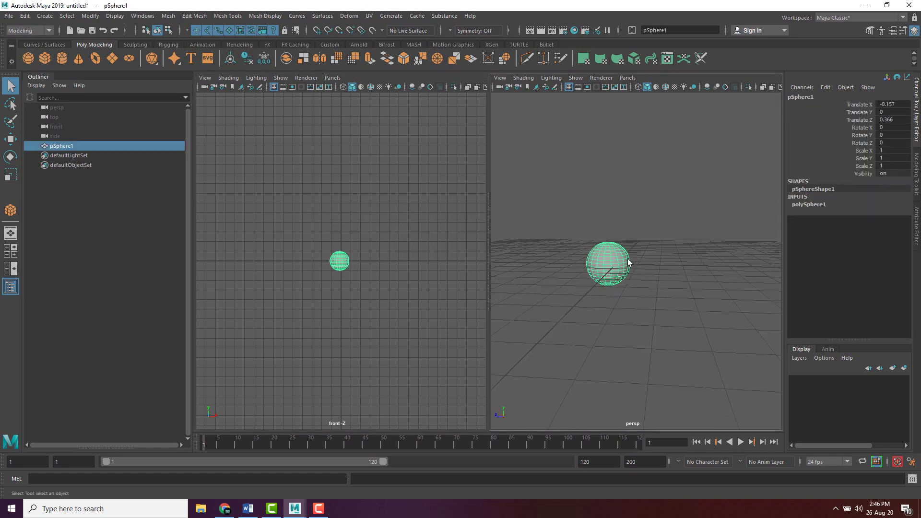
key("w")
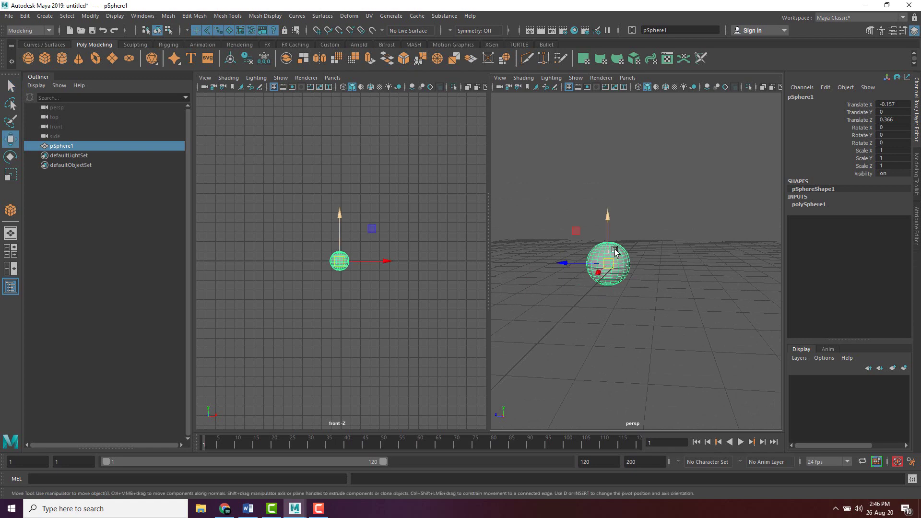
Deselect the sphere and examine it from different angles and distances in the perspective view
left_click(667, 246)
left_click_drag(667, 246, 663, 249, "alt")
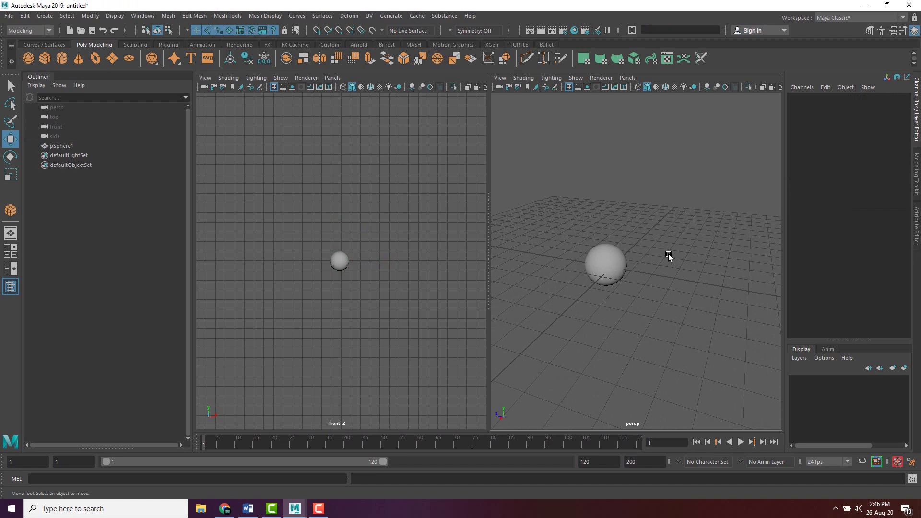
left_click_drag(669, 254, 652, 261, "alt")
scroll(639, 240, "up", 3)
middle_click_drag(646, 236, 697, 238, "alt")
scroll(698, 238, "down", 3)
scroll(695, 238, "up", 3)
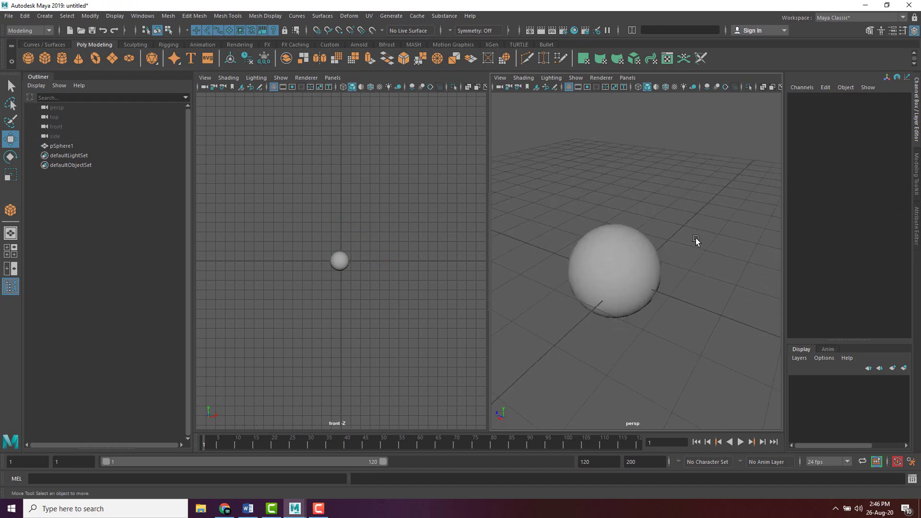
left_click_drag(696, 238, 689, 232, "alt")
scroll(682, 228, "down", 3)
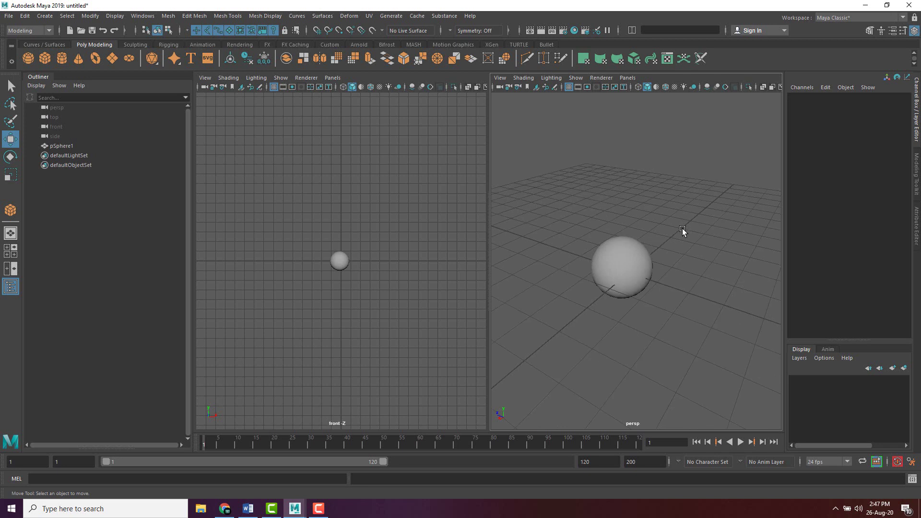
middle_click_drag(682, 220, 653, 242, "alt")
left_click_drag(653, 243, 655, 240, "alt")
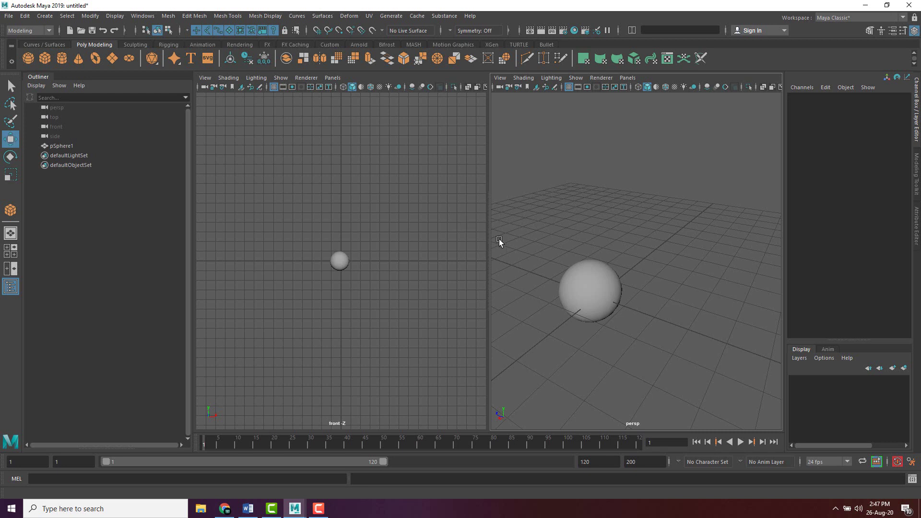
Select the sphere, try moving it upward along the Y axis, and undo the move
left_click(580, 284)
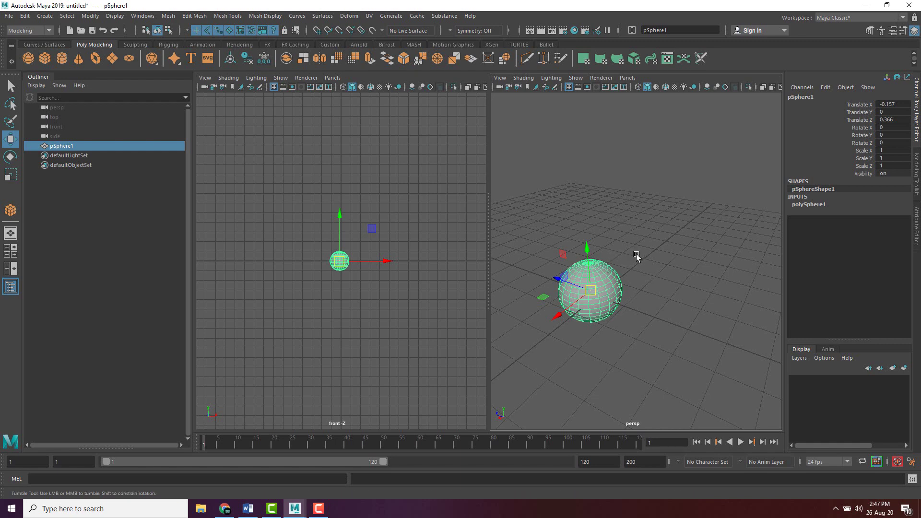
left_click_drag(636, 255, 662, 239, "alt")
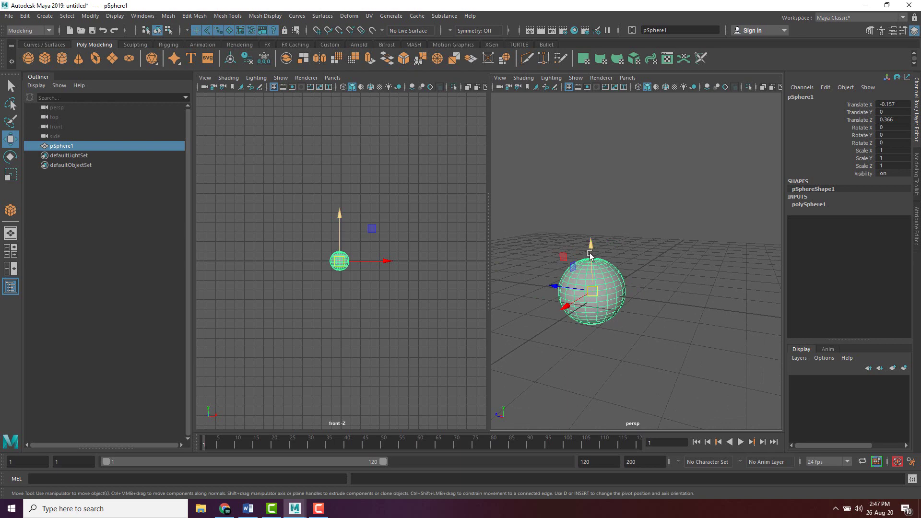
left_click_drag(593, 254, 569, 142)
key("ctrl+z")
Move the sphere along the Z axis in the perspective view to a Translate Z of 0.476
left_click_drag(669, 250, 518, 262, "alt")
left_click_drag(626, 332, 646, 302, "alt")
middle_click_drag(641, 292, 666, 292, "alt")
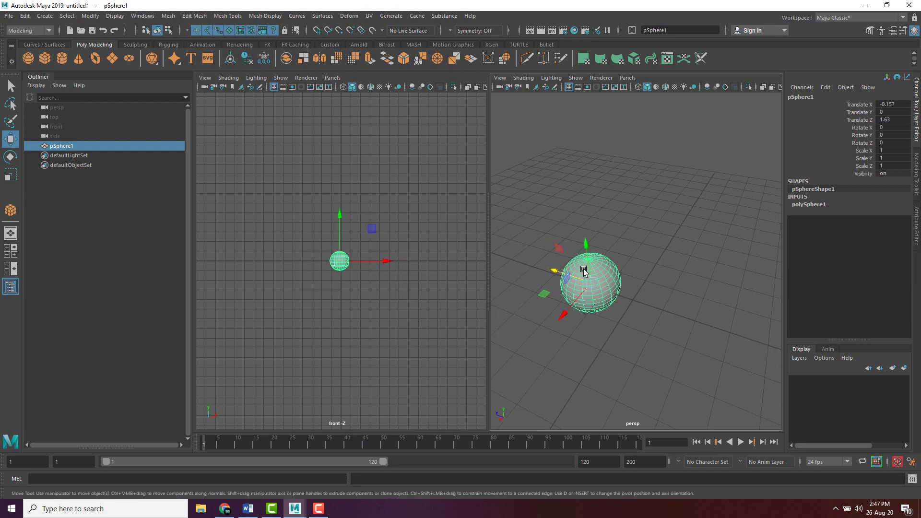
left_click_drag(560, 274, 586, 281)
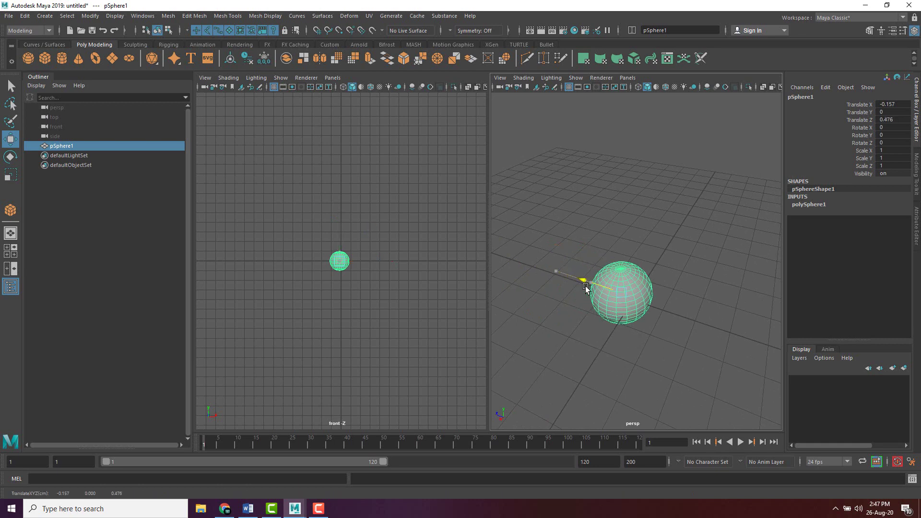
left_click_drag(690, 300, 697, 296, "alt")
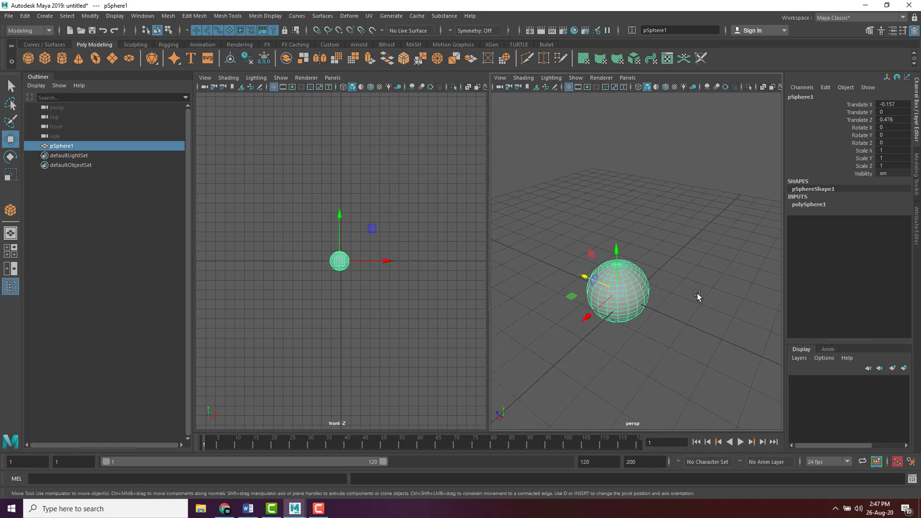
scroll(697, 296, "up", 3)
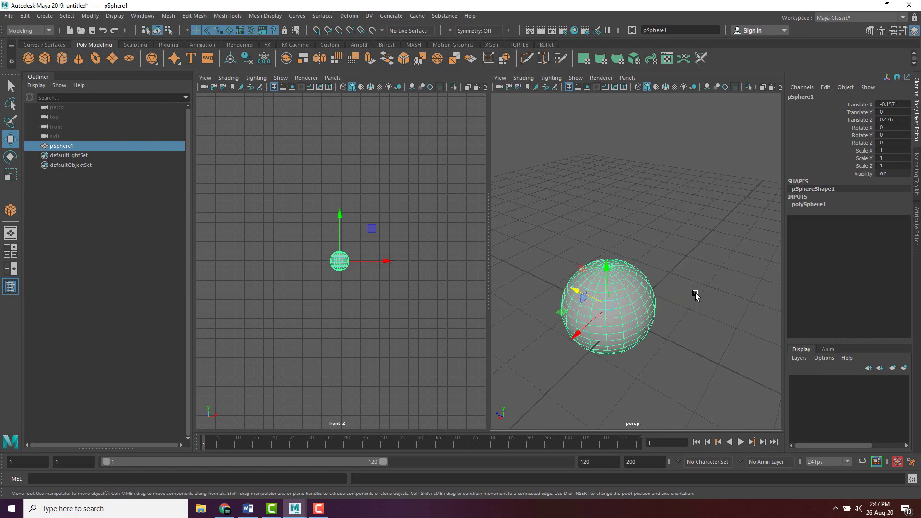
scroll(695, 294, "down", 3)
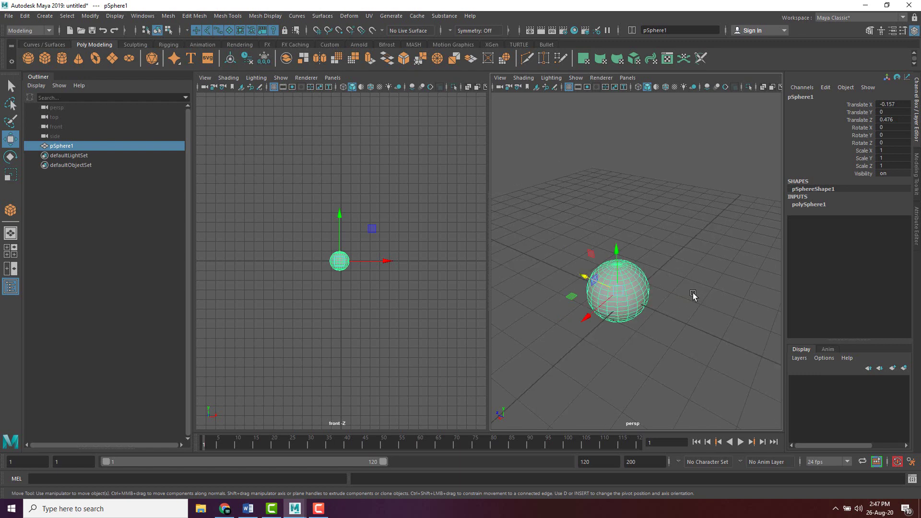
Try rotating the sphere with the Rotate tool about its Y, Z and X axes in turn, undoing each rotation
key("e")
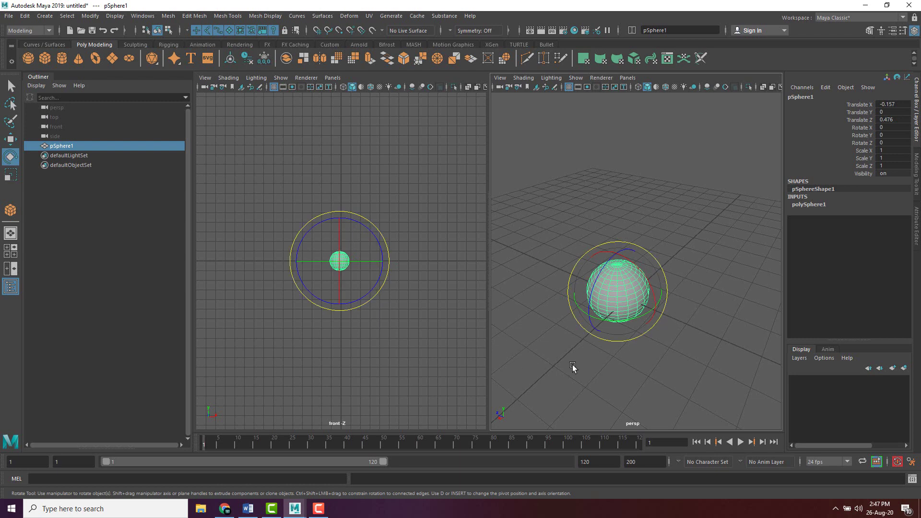
left_click_drag(714, 311, 689, 322, "alt")
left_click_drag(620, 328, 705, 339)
key("ctrl+z")
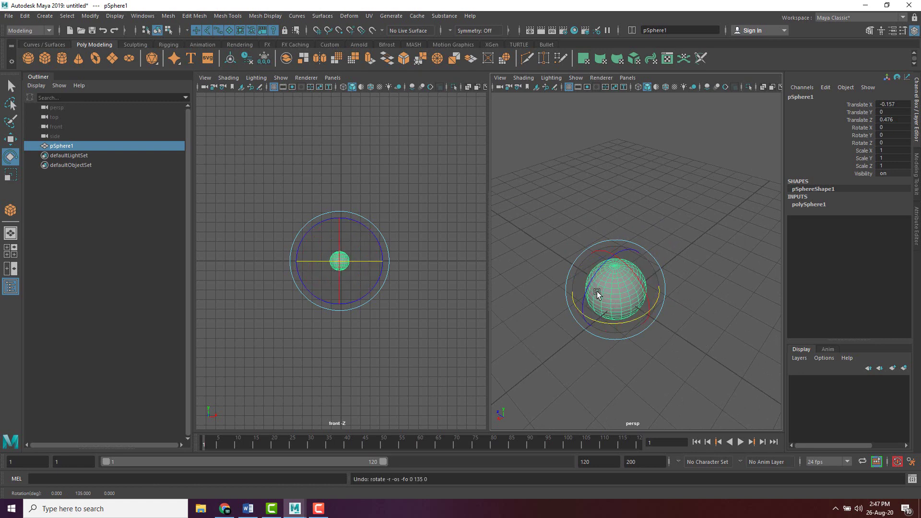
left_click_drag(602, 266, 515, 331)
key("ctrl+z")
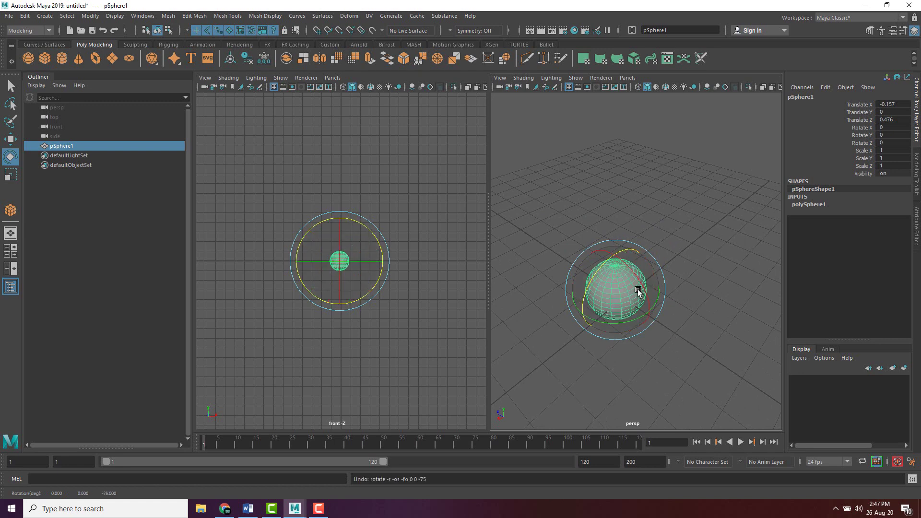
left_click_drag(633, 290, 662, 322)
key("ctrl+z")
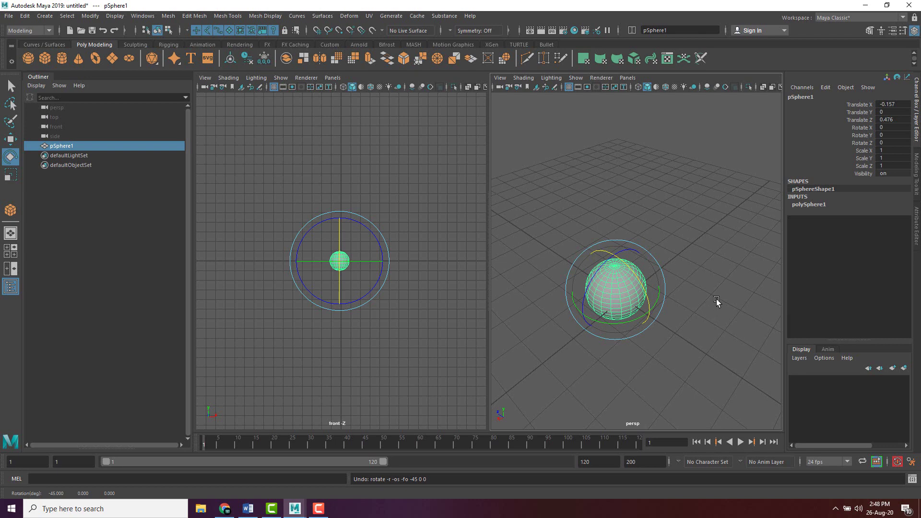
Try scaling the sphere uniformly with the Scale tool and undo the change
key("r")
left_click_drag(700, 300, 710, 280, "alt")
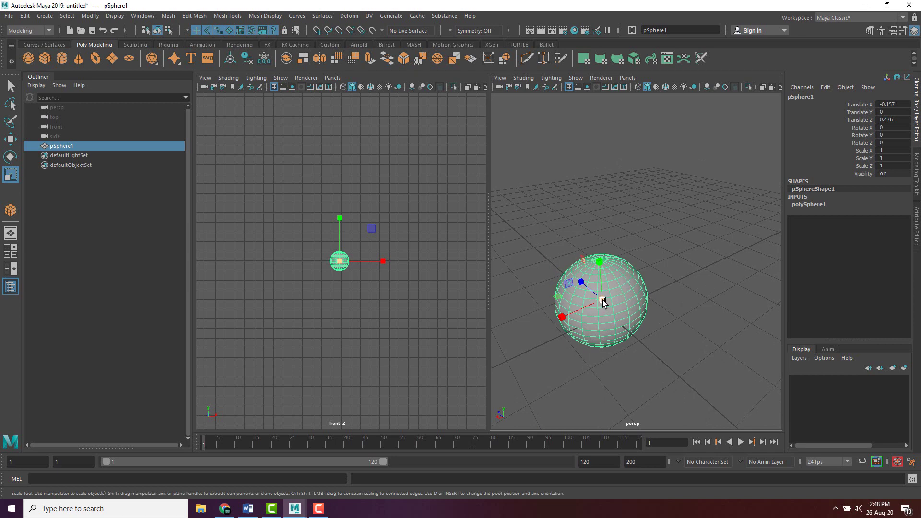
left_click_drag(603, 301, 706, 279)
key("ctrl+z")
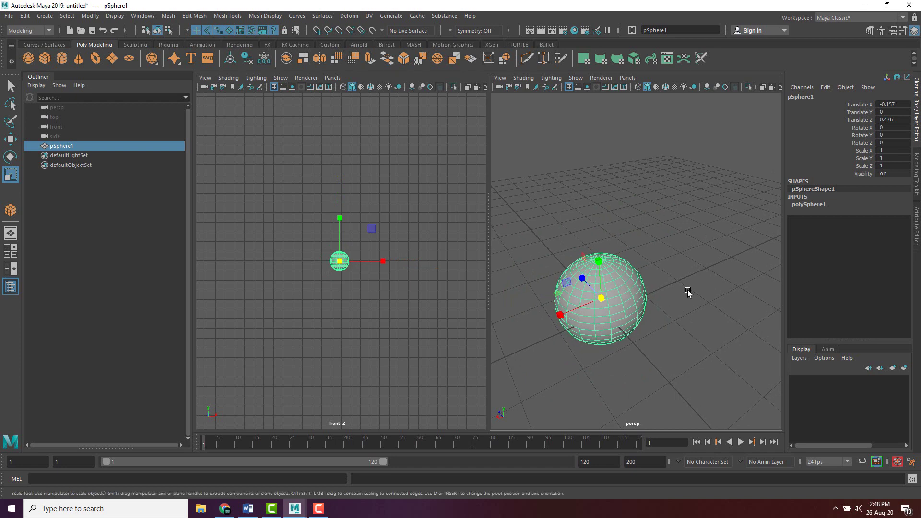
Try scaling the sphere along individual axes in the perspective view and undo each change
left_click_drag(553, 343, 711, 376, "alt")
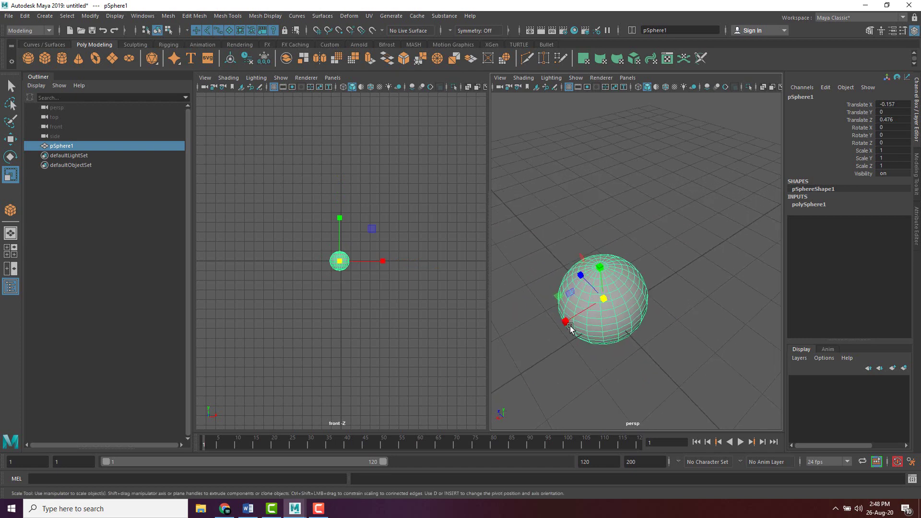
left_click_drag(567, 321, 595, 319, "alt")
key("ctrl+z")
left_click_drag(561, 370, 626, 373, "alt")
left_click_drag(576, 303, 578, 313)
left_click_drag(710, 372, 696, 235, "alt")
key("ctrl+z")
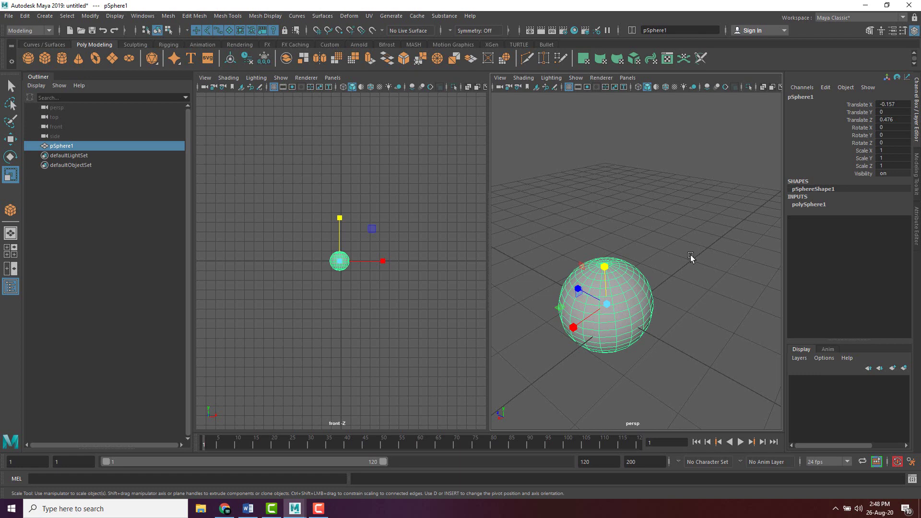
Reactivate the Move tool on the sphere, reselect it and frame it in the front view
key("w")
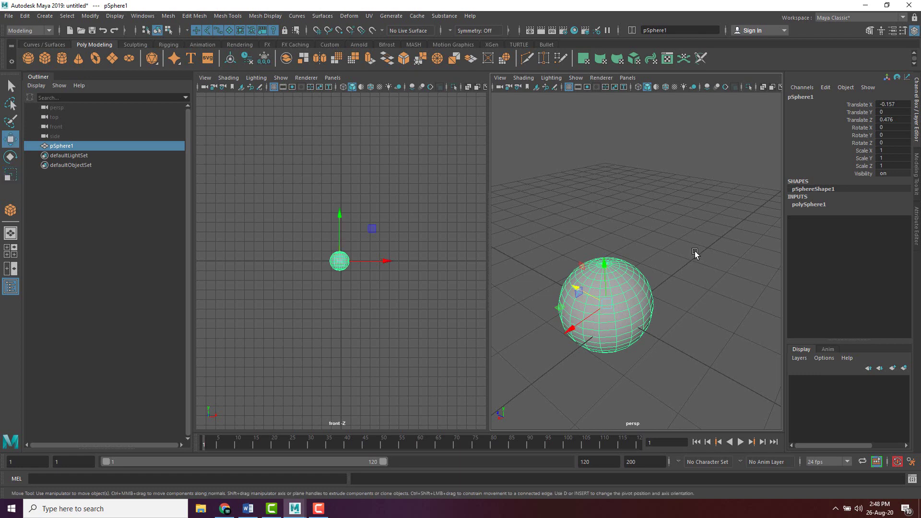
left_click(695, 252)
left_click(626, 300)
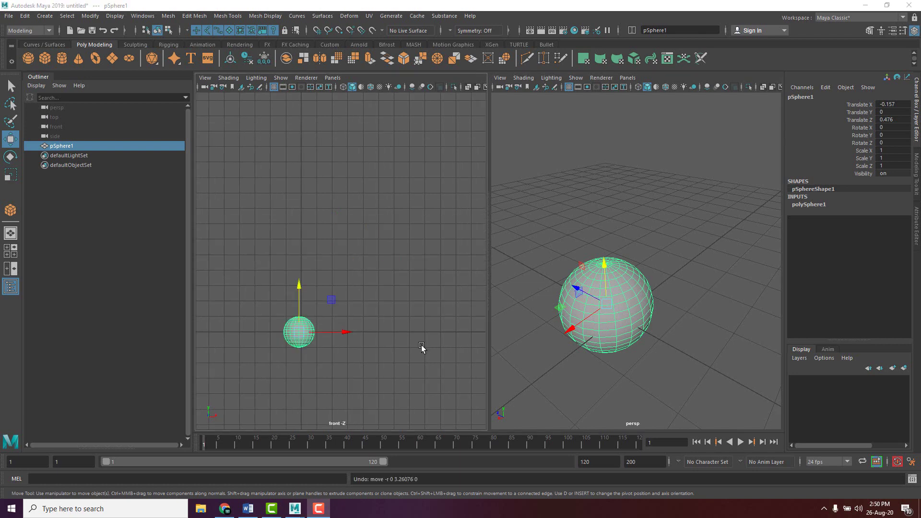
scroll(374, 324, "up", 2)
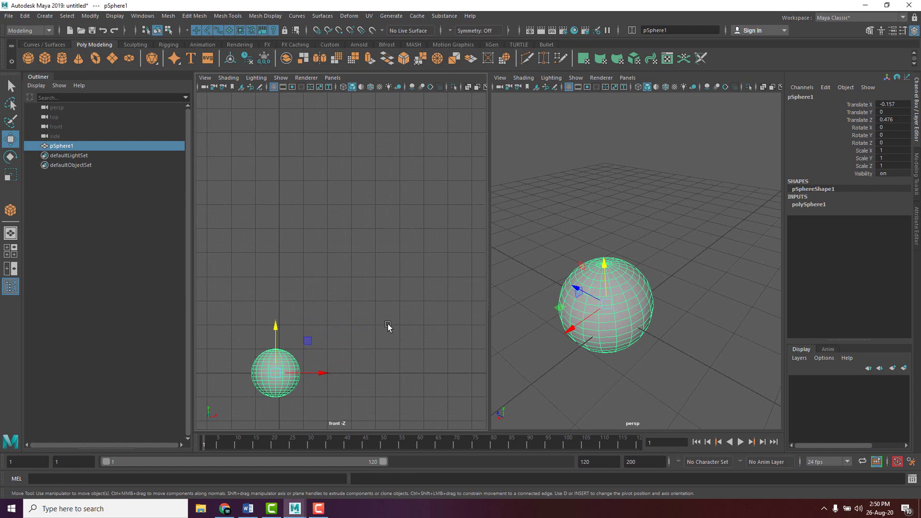
middle_click_drag(376, 288, 401, 235, "alt")
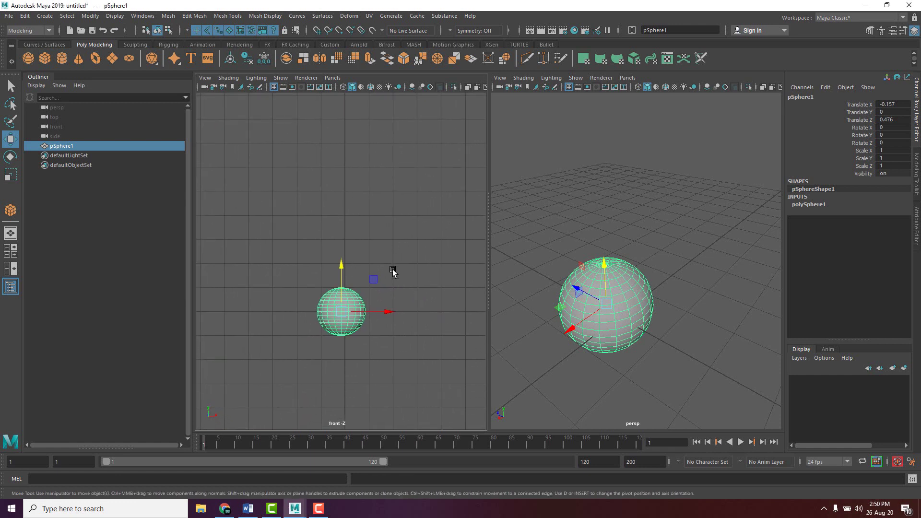
scroll(393, 269, "down", 2)
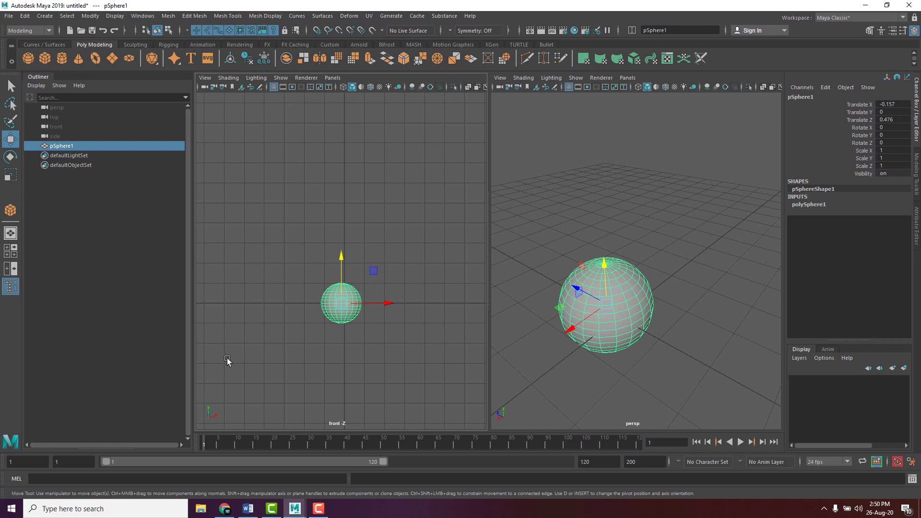
key("alt+v")
key("alt+v")
key("alt+v")
key("alt+v")
key("alt+v")
key("alt+v")
Reselect the sphere in the front view and set a keyframe on it at frame 1
left_click(405, 326)
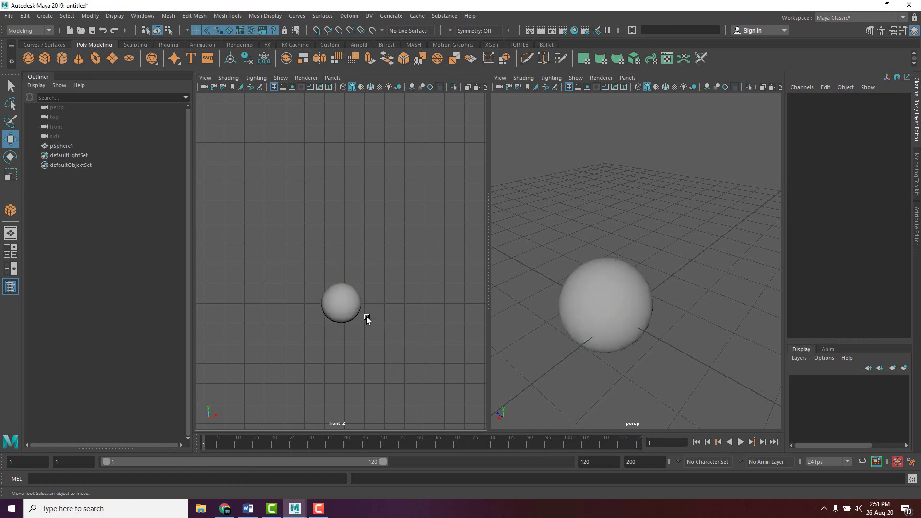
left_click(350, 304)
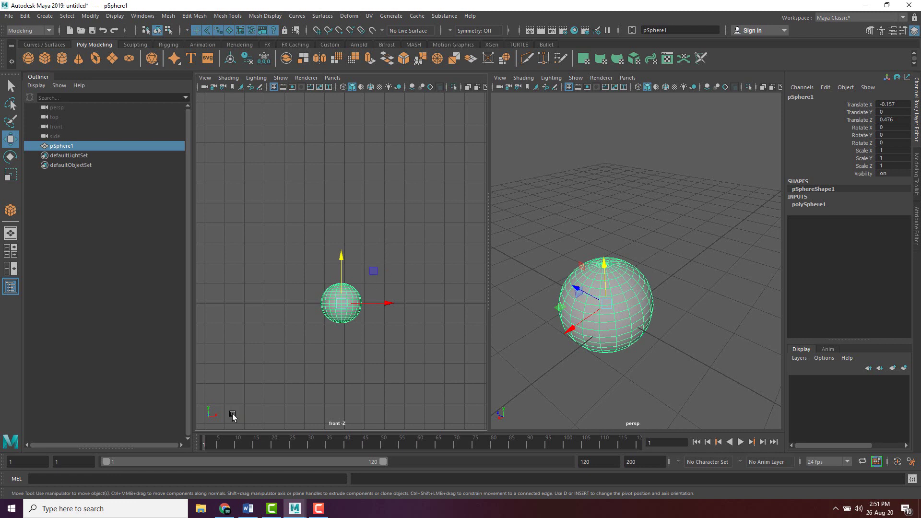
left_click_drag(206, 445, 179, 448)
key("s")
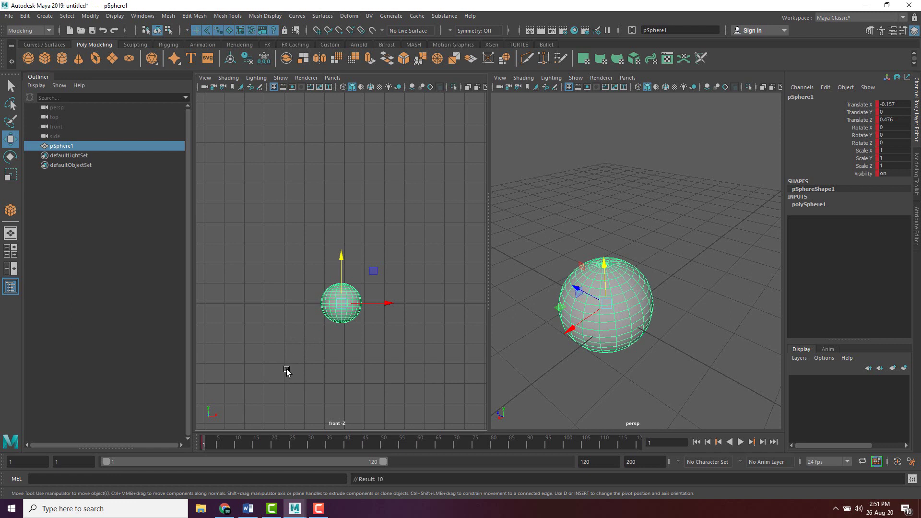
At frame 10, raise the sphere along the Y axis to a Translate Y of about 6.942 and set a keyframe
left_click_drag(207, 444, 198, 446)
left_click_drag(206, 445, 226, 446)
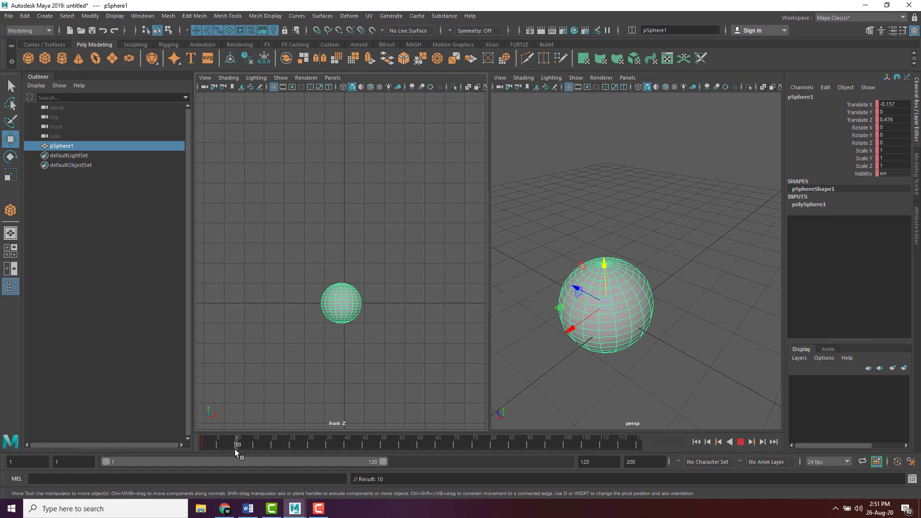
left_click_drag(234, 449, 237, 447)
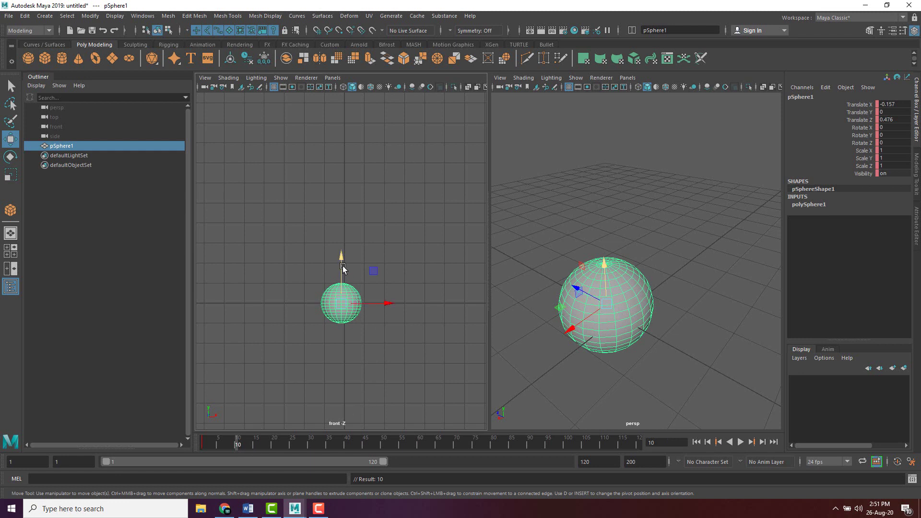
left_click_drag(342, 268, 362, 149)
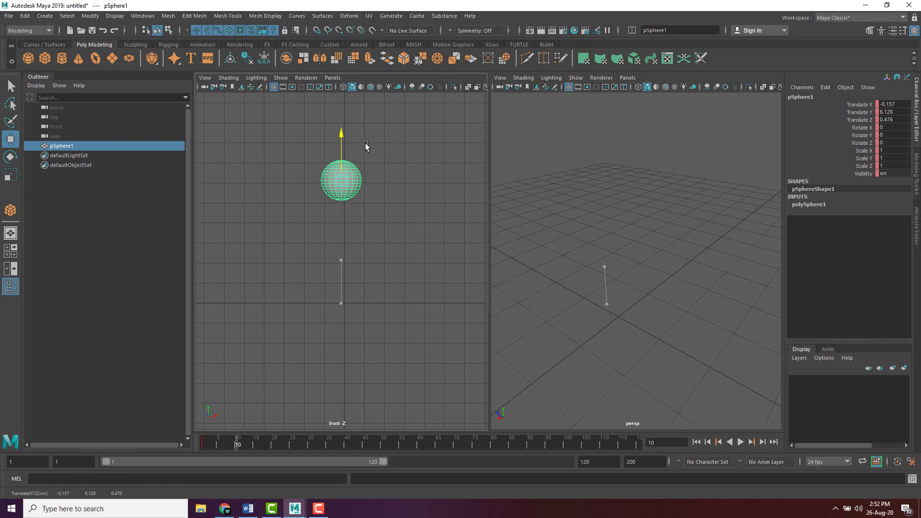
middle_click_drag(366, 146, 361, 133)
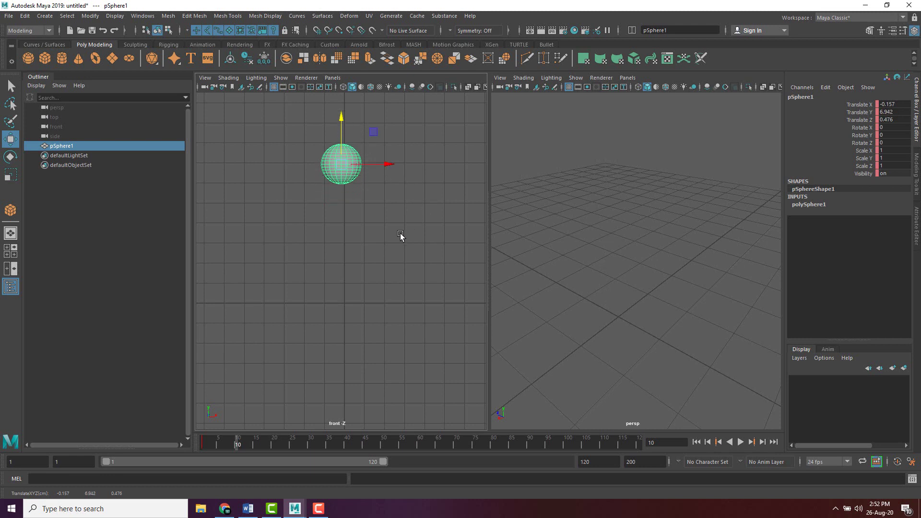
key("s")
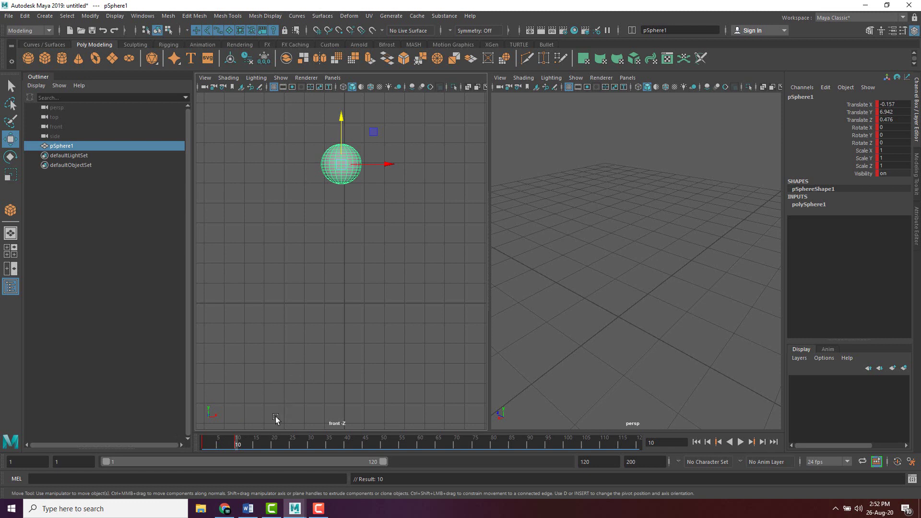
Scrub the timeline and play the sphere's upward animation from frame 1 to review it in the perspective view
scroll(606, 313, "down", 3)
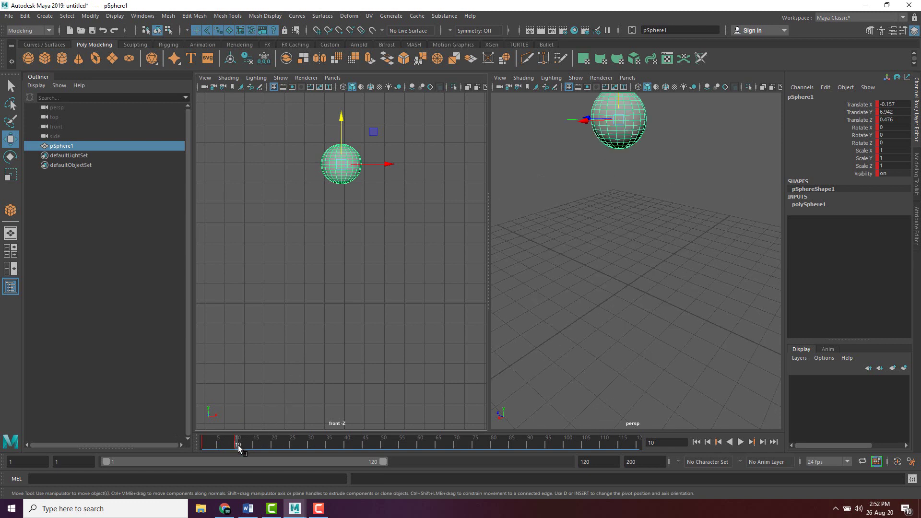
left_click_drag(238, 445, 201, 436)
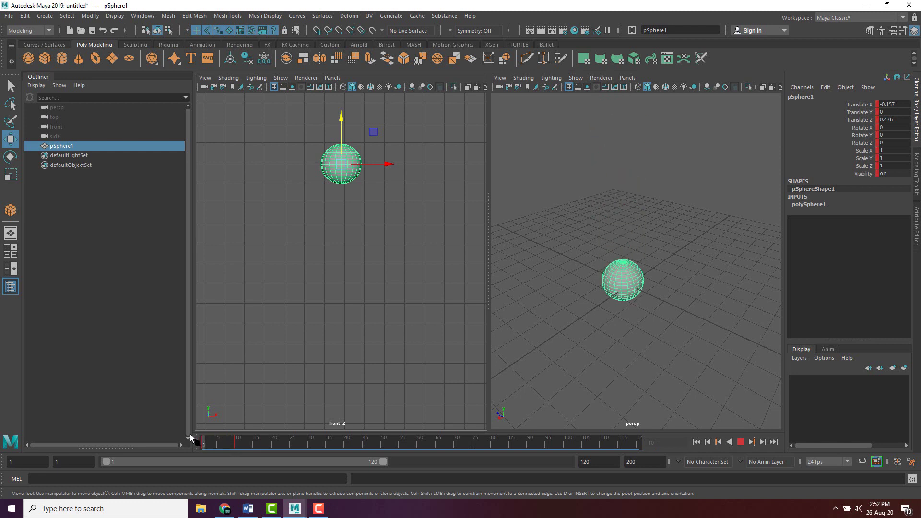
left_click(198, 436)
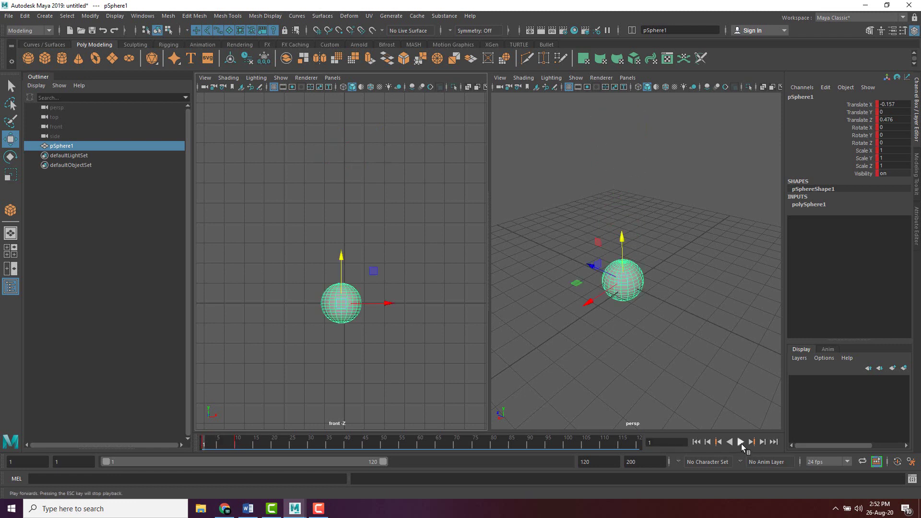
left_click(741, 442)
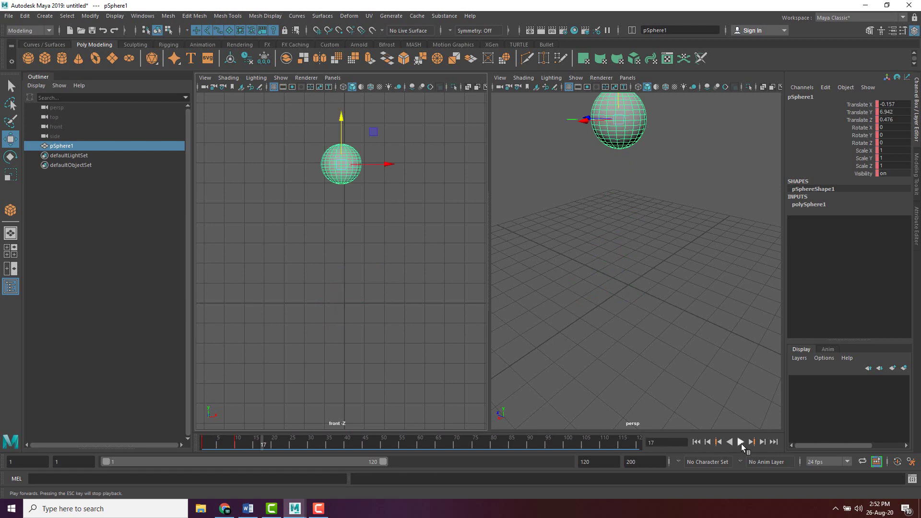
left_click(205, 439)
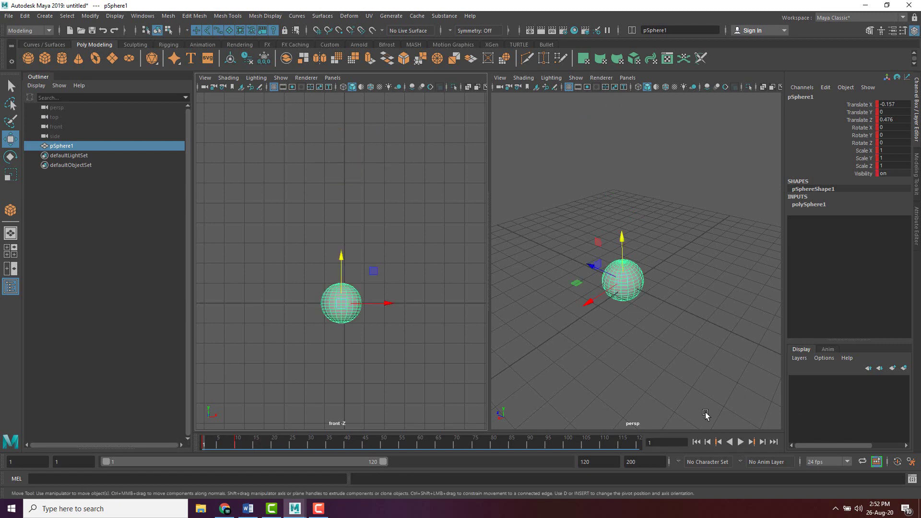
scroll(705, 415, "down", 2)
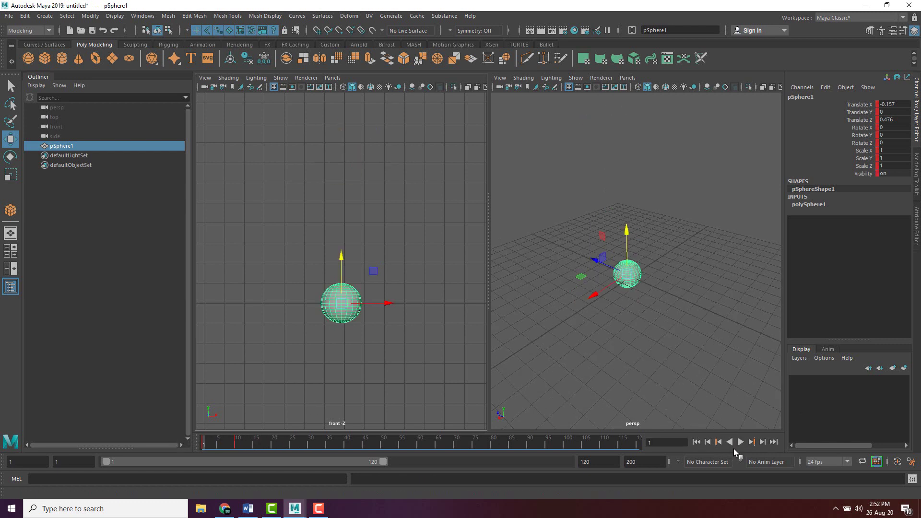
left_click(741, 442)
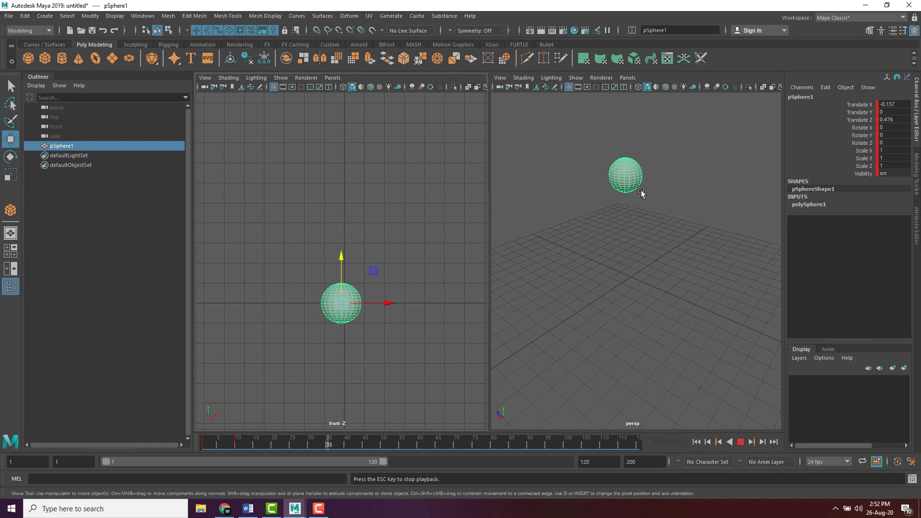
left_click(740, 442)
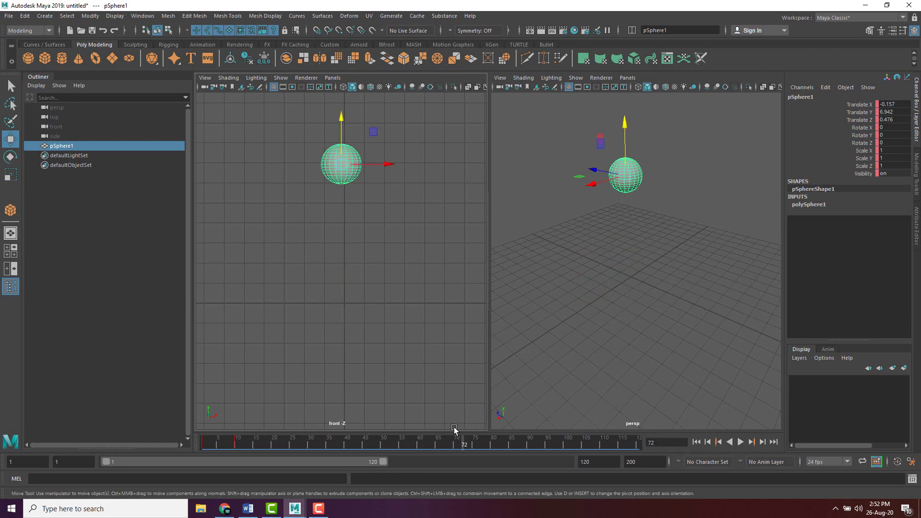
mouse_move(464, 444)
left_mouse_down()
mouse_move(239, 442)
mouse_move(642, 452)
mouse_move(278, 454)
mouse_move(656, 455)
mouse_move(316, 433)
mouse_move(245, 442)
mouse_move(655, 449)
mouse_move(239, 454)
left_mouse_up()
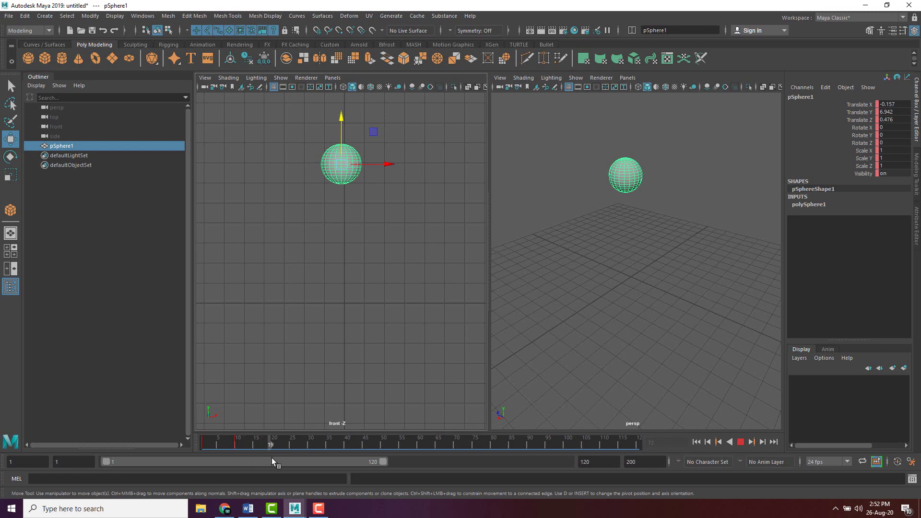
Stop playback, lower the sphere along the Y axis to a Translate Y of about 0.12 at frame 20, and set a keyframe
key("Escape")
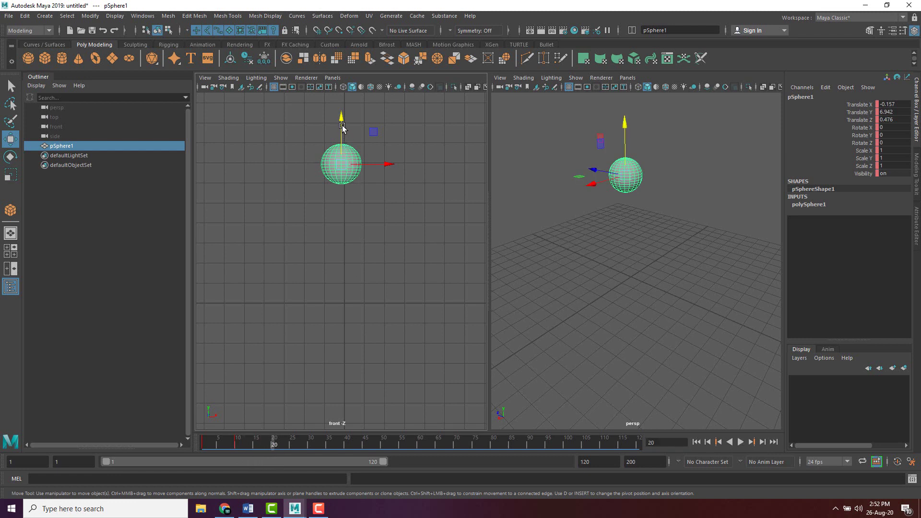
left_click_drag(341, 122, 338, 261)
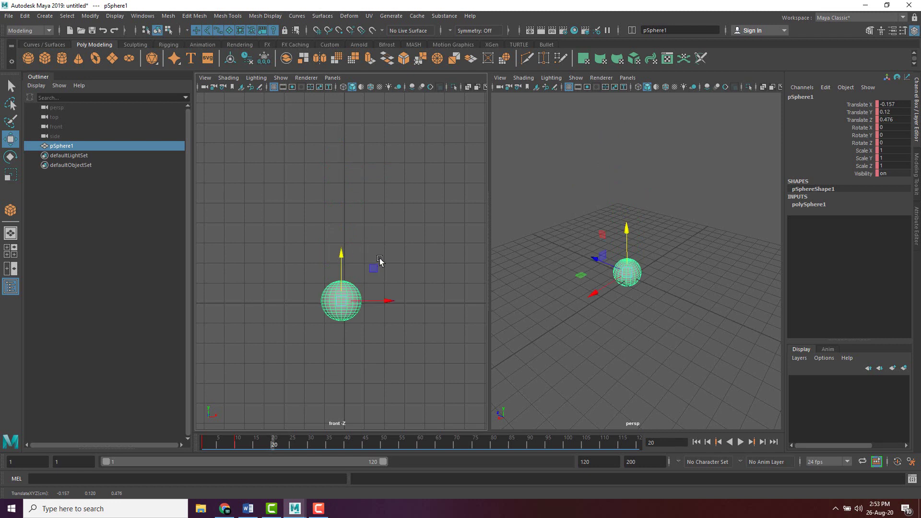
key("s")
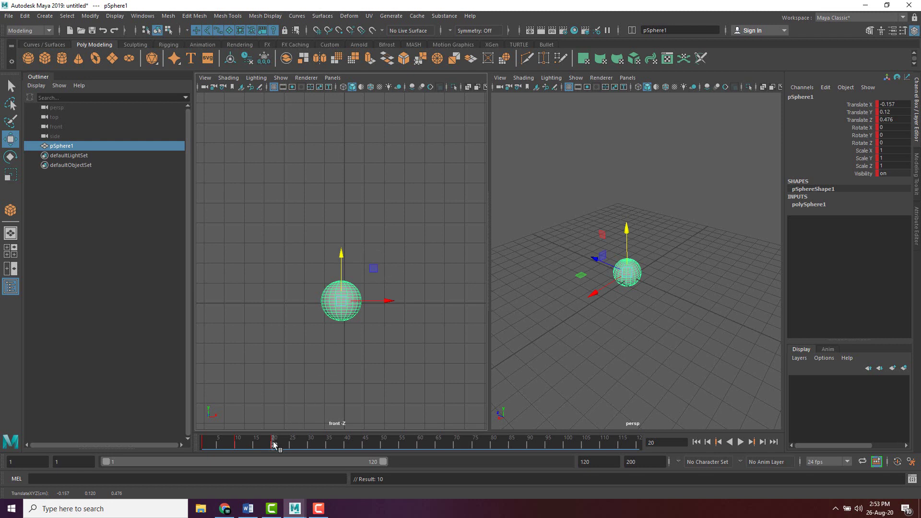
Play the sphere's up-and-down animation in the front and perspective views, and rewind the timeline to frame 1
key("alt+v")
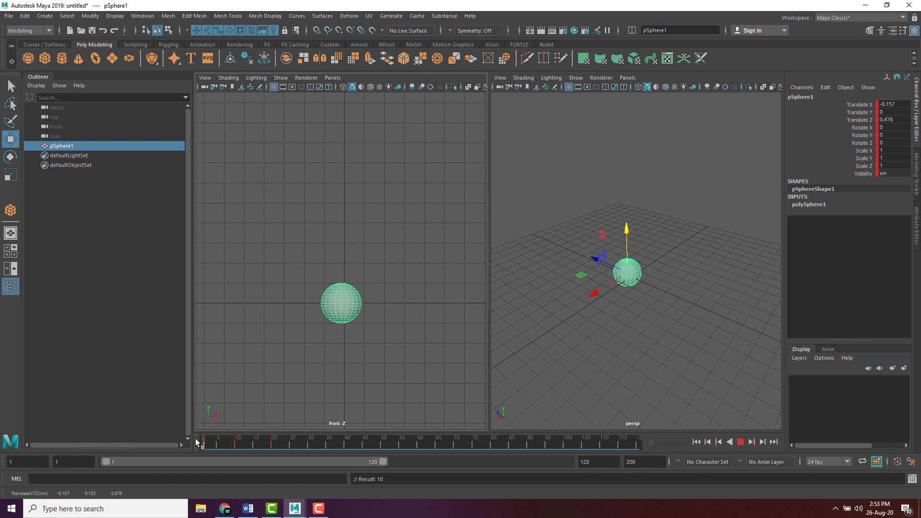
left_click_drag(194, 439, 196, 438)
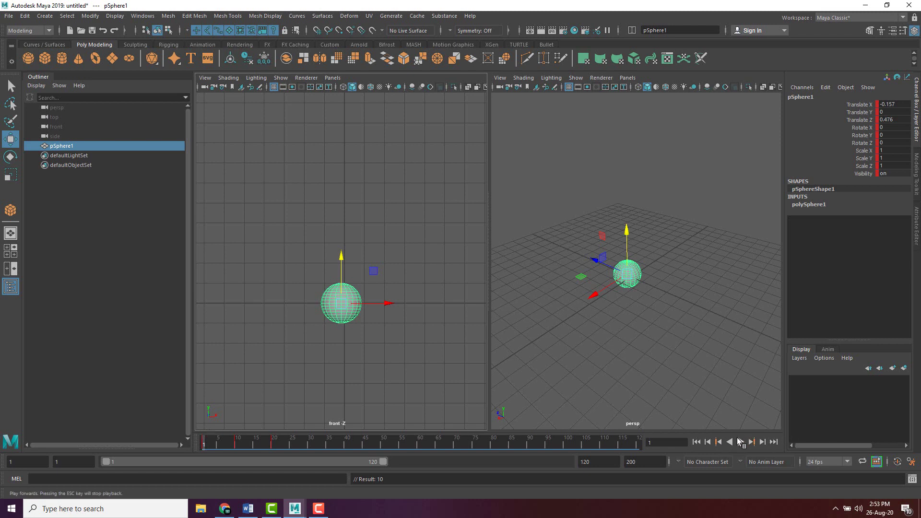
left_click(735, 444)
left_click(698, 407)
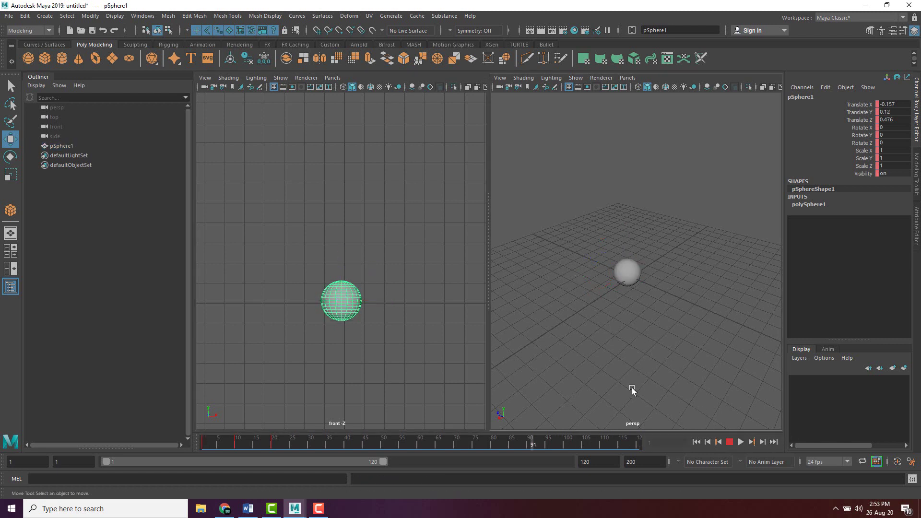
left_click(730, 442)
left_click_drag(481, 440, 204, 439)
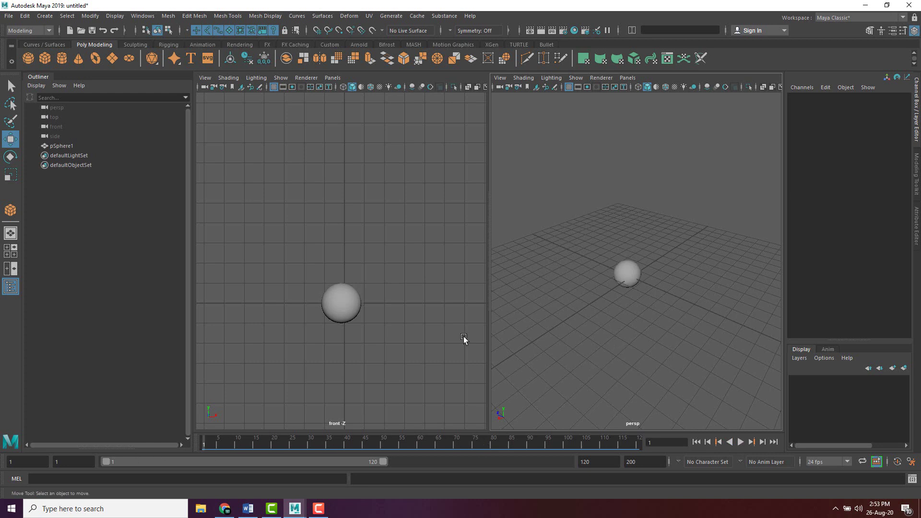
Reselect the sphere in the front view and replay its bounce several times, returning to frame 1
left_click(343, 307)
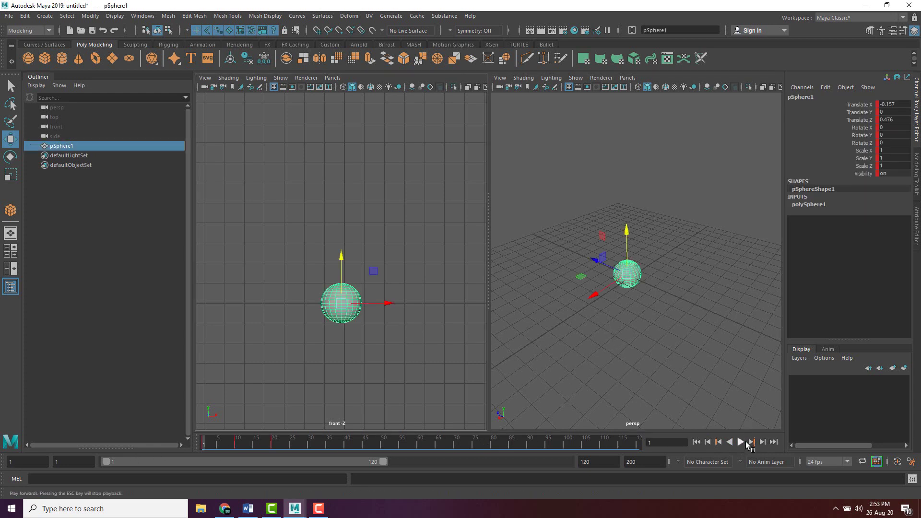
left_click(743, 442)
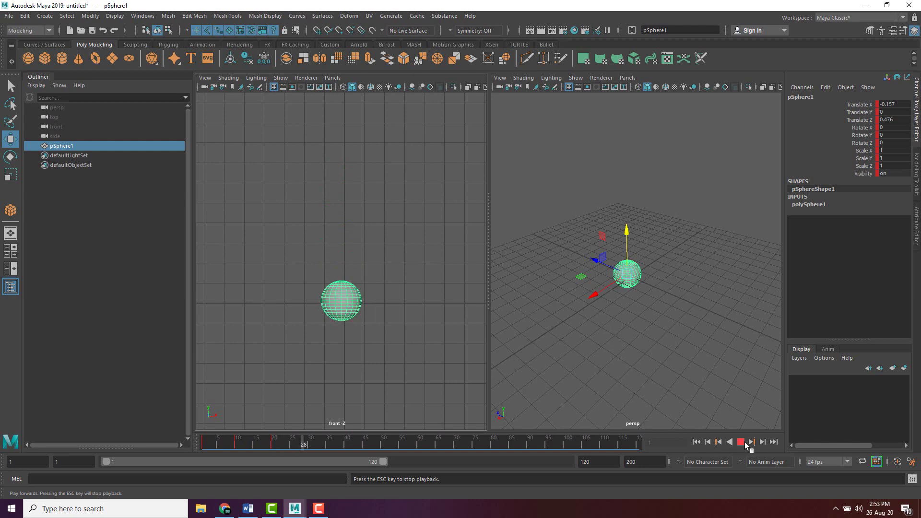
left_click(745, 443)
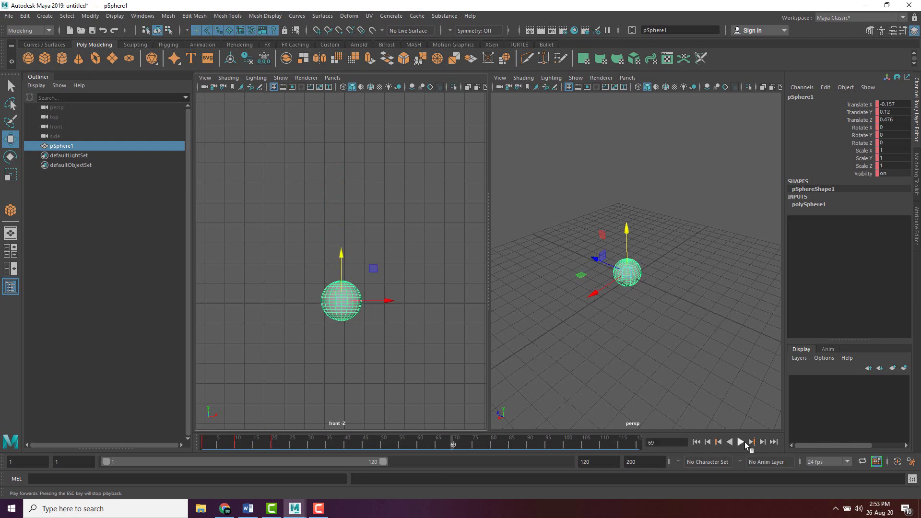
left_click(741, 441)
left_click_drag(292, 443, 203, 442)
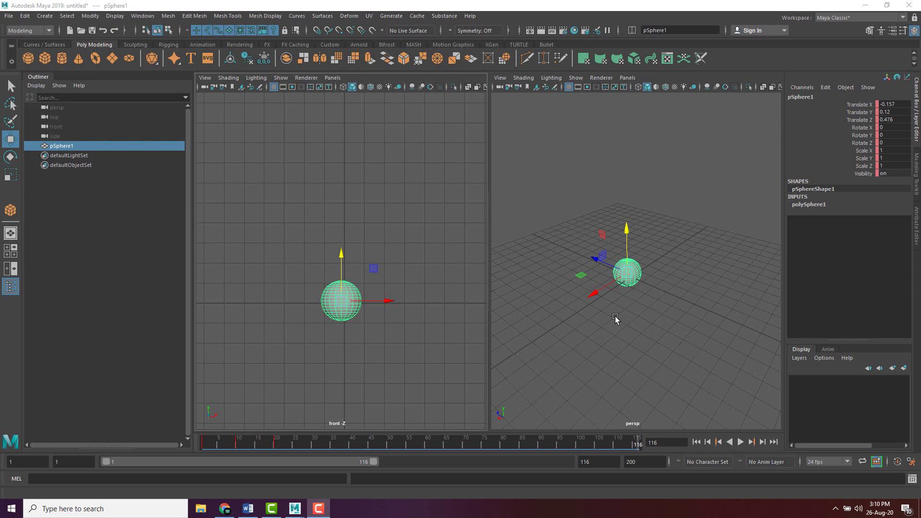
left_click(741, 442)
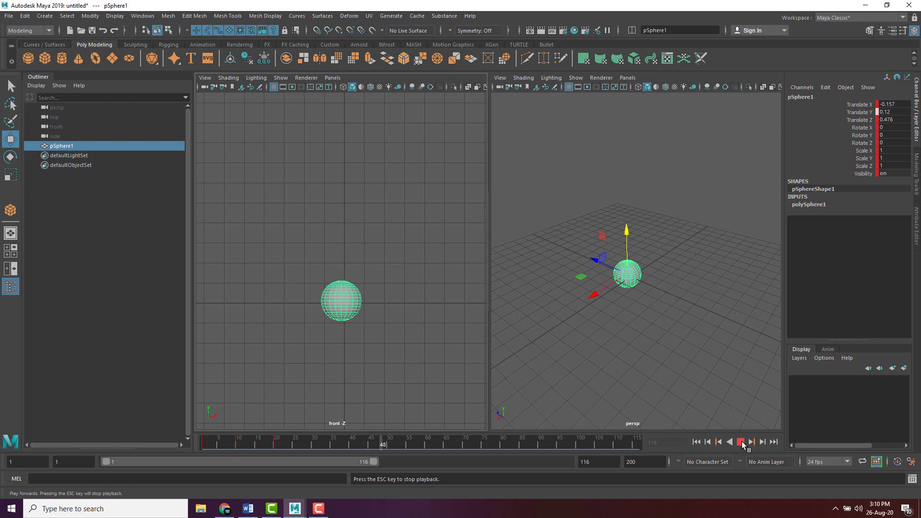
left_click(741, 442)
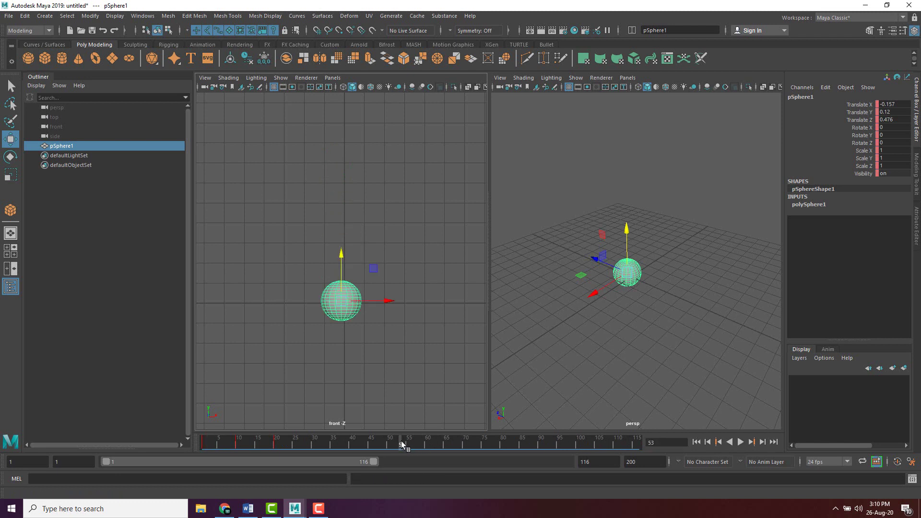
left_click_drag(401, 442, 192, 440)
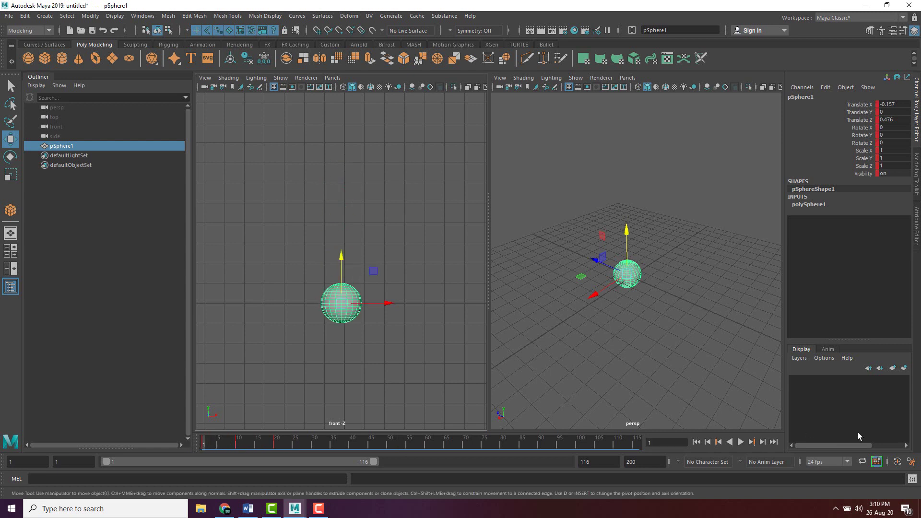
Set the time slider's playback speed to 24 fps x 1 in the preferences and save them
left_click(912, 463)
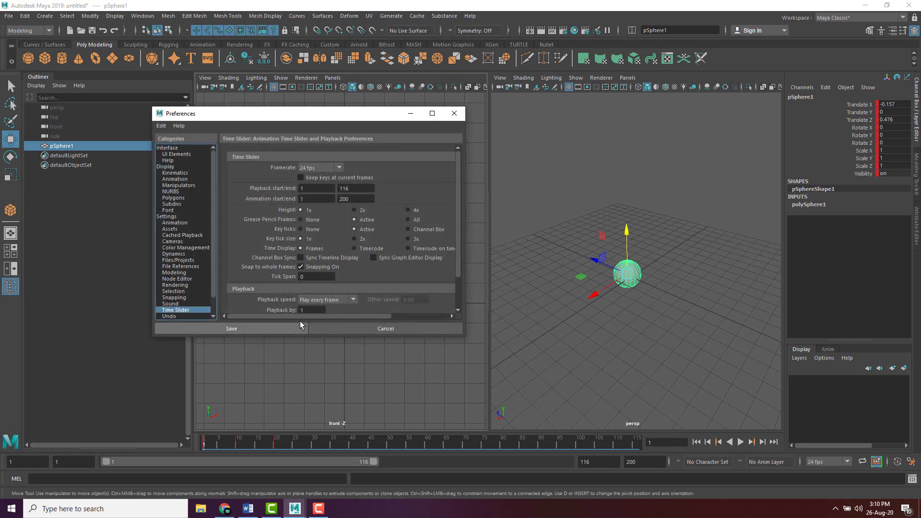
scroll(304, 263, "down", 1)
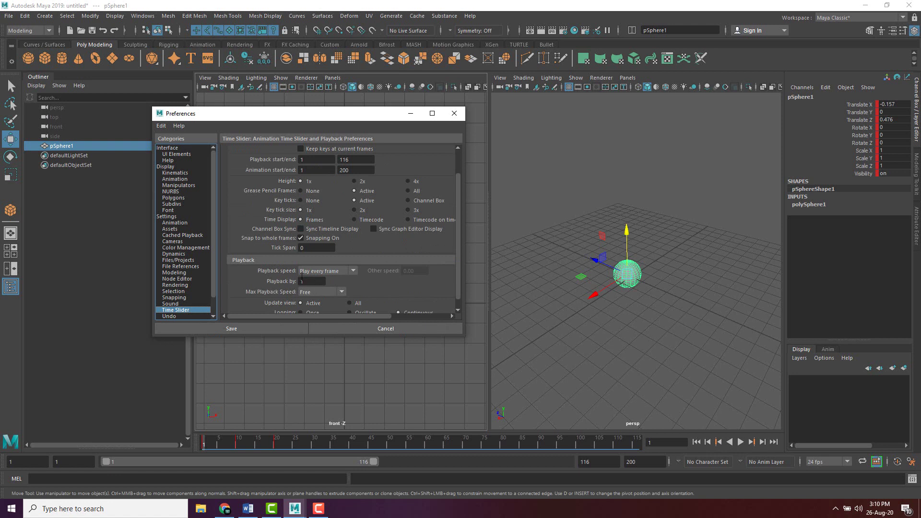
left_click(317, 272)
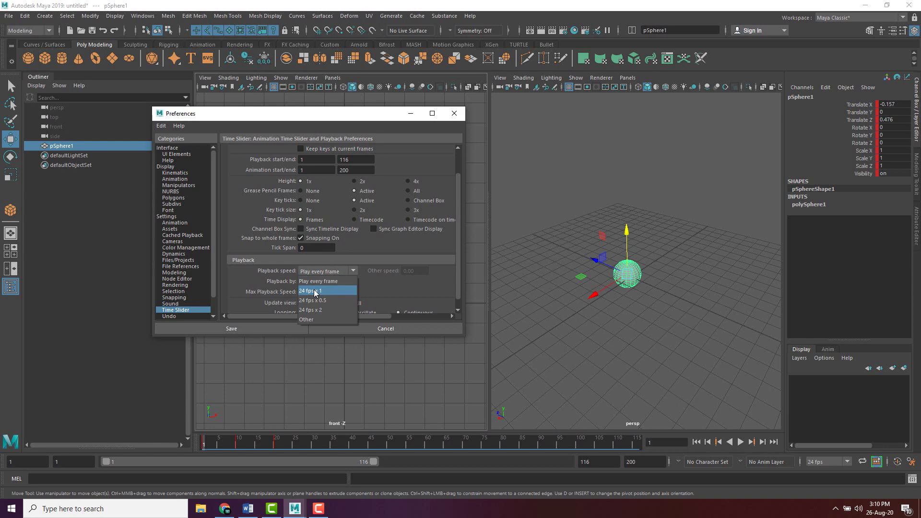
left_click(314, 291)
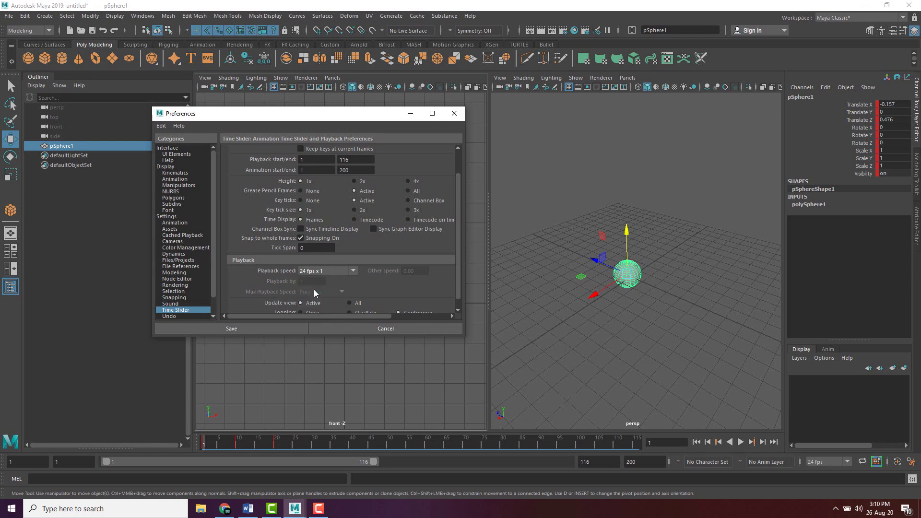
left_click(245, 328)
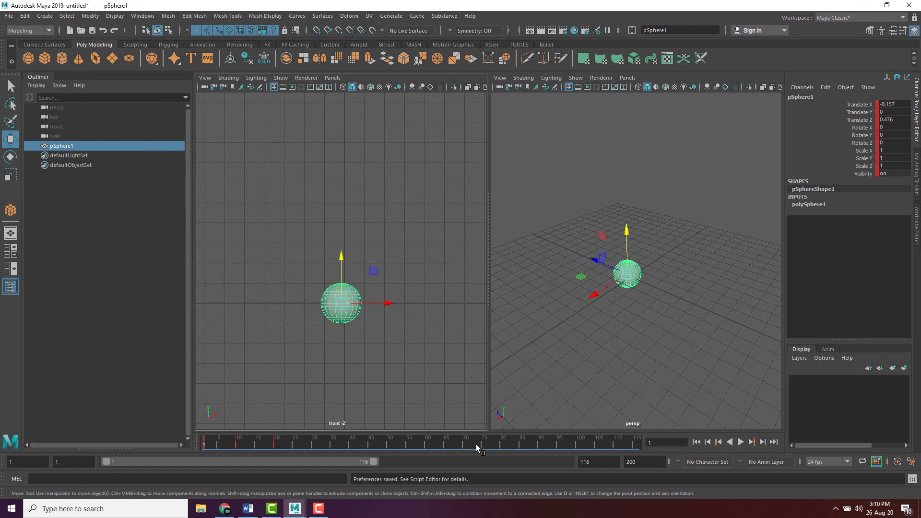
Deselect the sphere and play the animation repeatedly from frame 1 to review it at the new playback speed
left_click(374, 345)
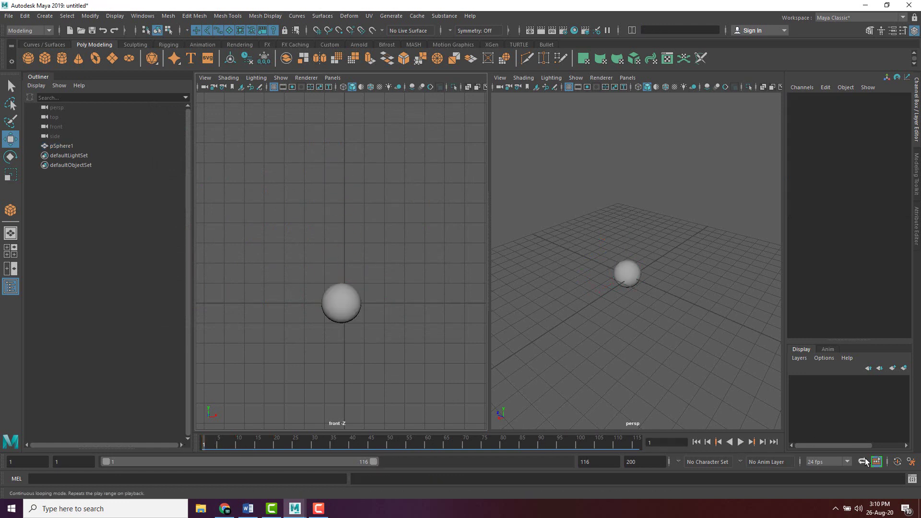
left_click(741, 442)
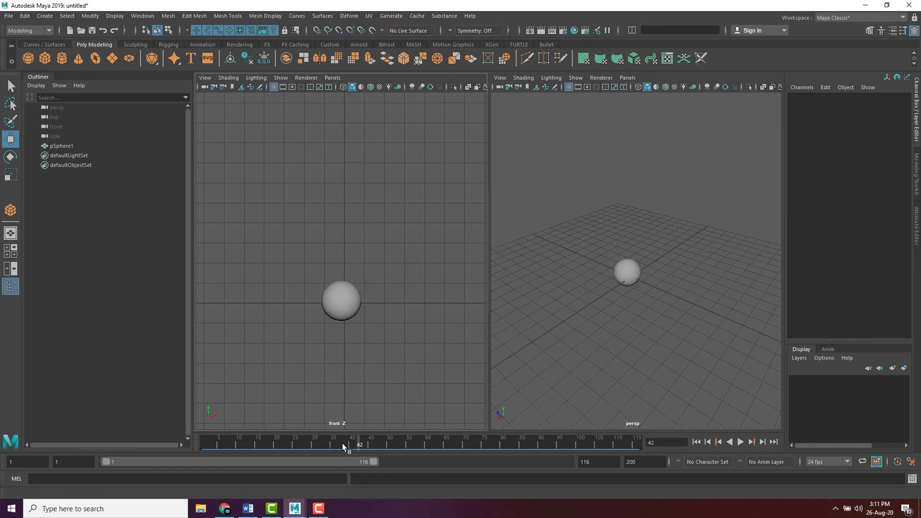
left_click_drag(241, 443, 173, 440)
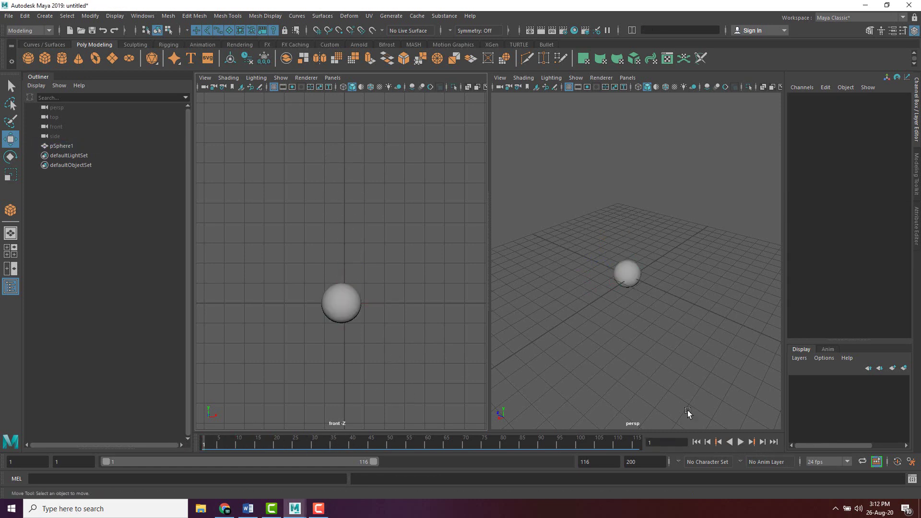
left_click(741, 442)
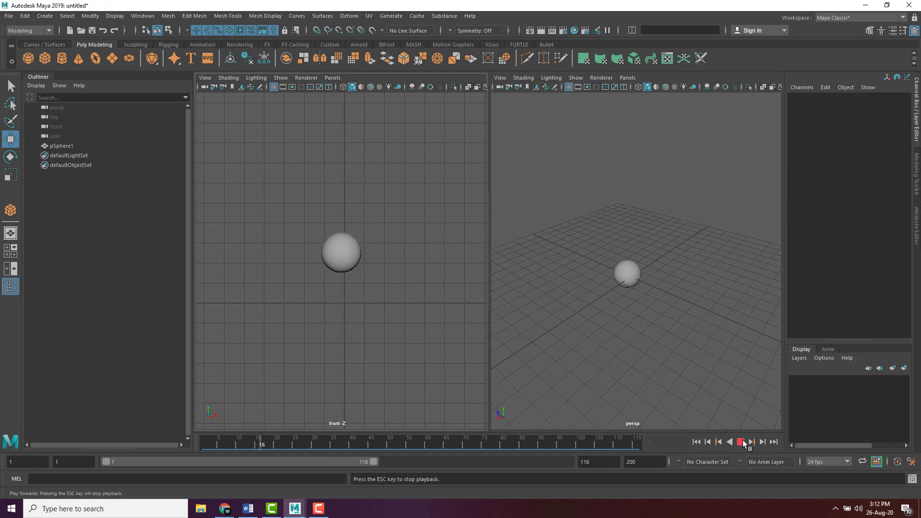
left_click(741, 442)
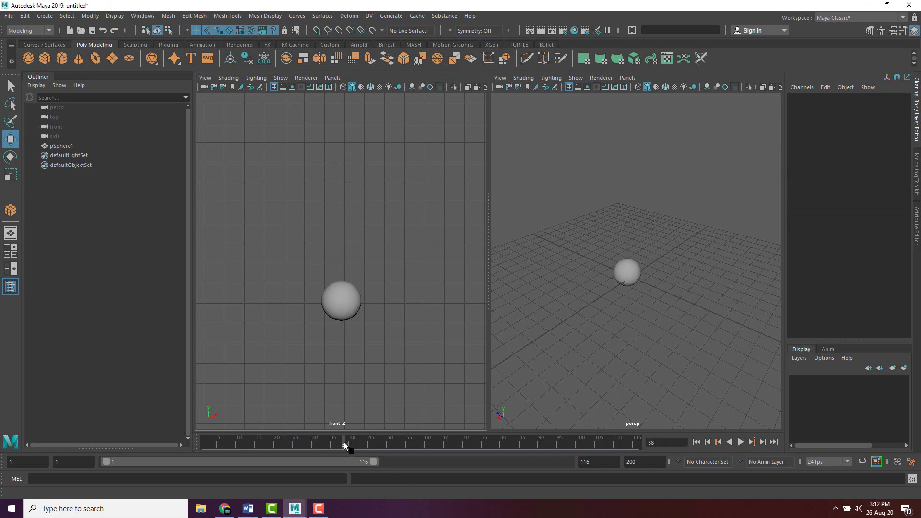
left_click_drag(346, 445, 180, 442)
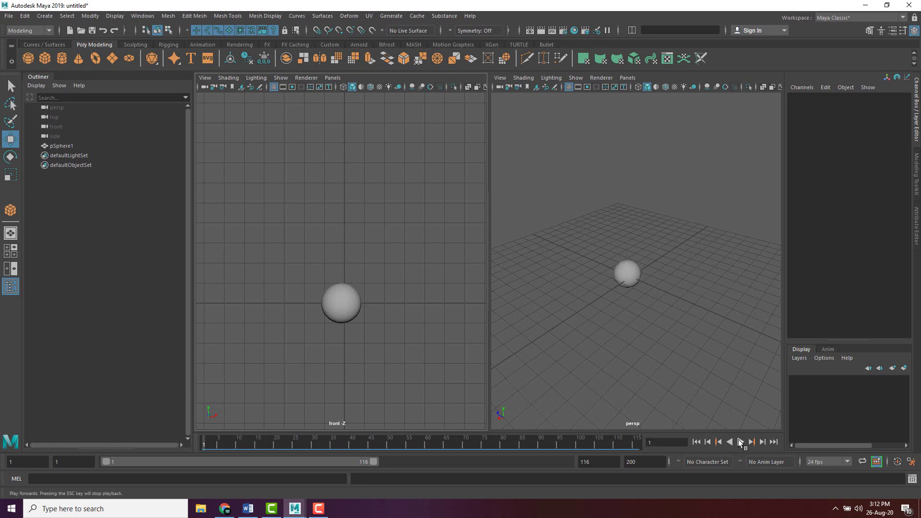
left_click(741, 442)
left_click(741, 441)
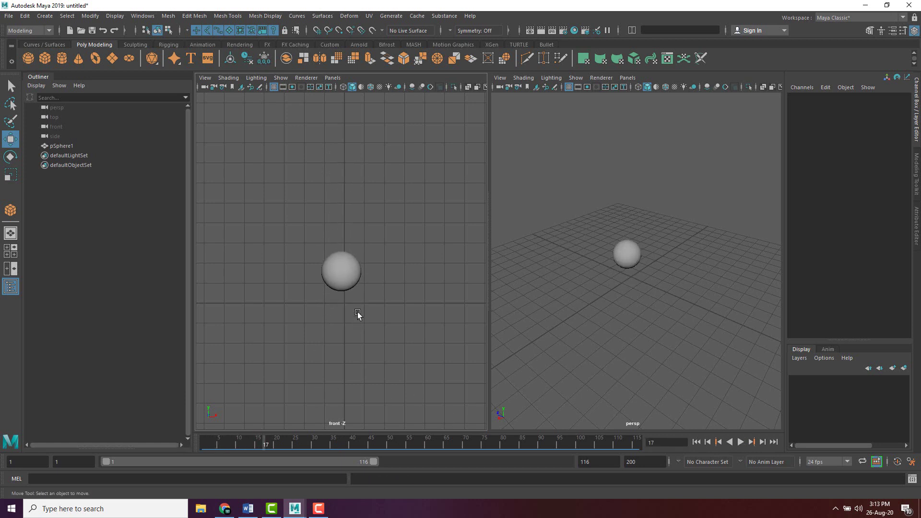
Select the sphere in the front view and return to frame 1, toggling its selection to compare the keyframe ticks on the timeline
left_click(349, 272)
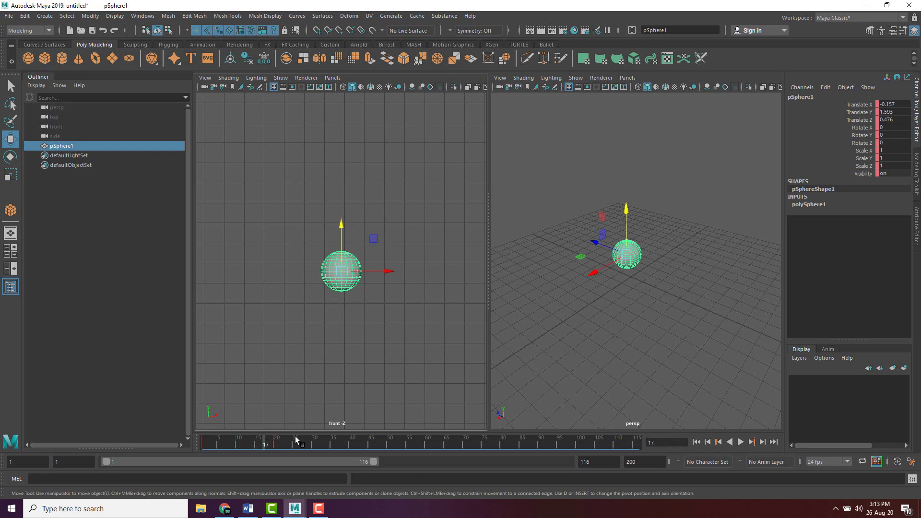
left_click_drag(295, 438, 200, 442)
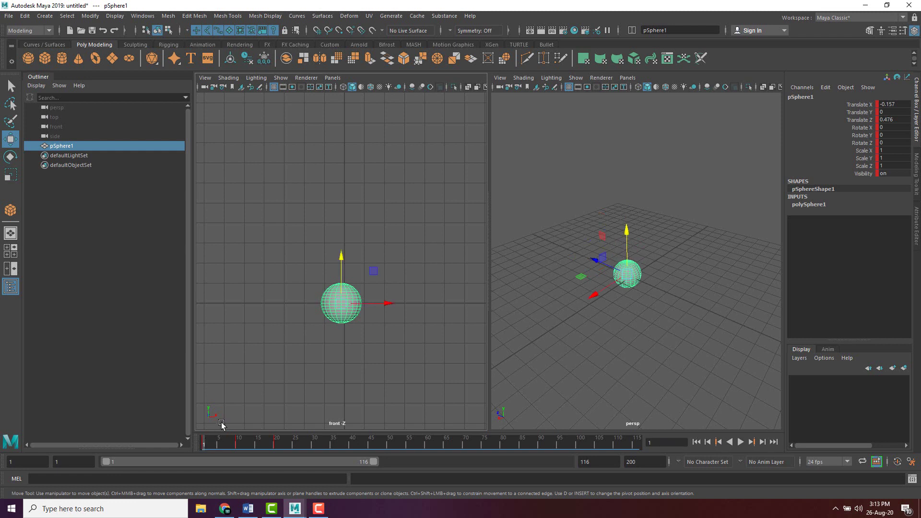
left_click_drag(217, 440, 189, 433)
left_click(427, 324)
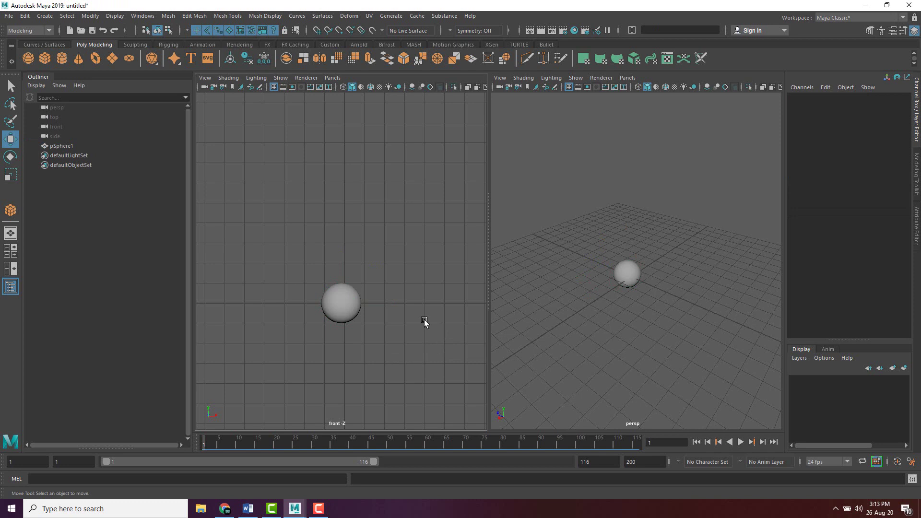
left_click(342, 303)
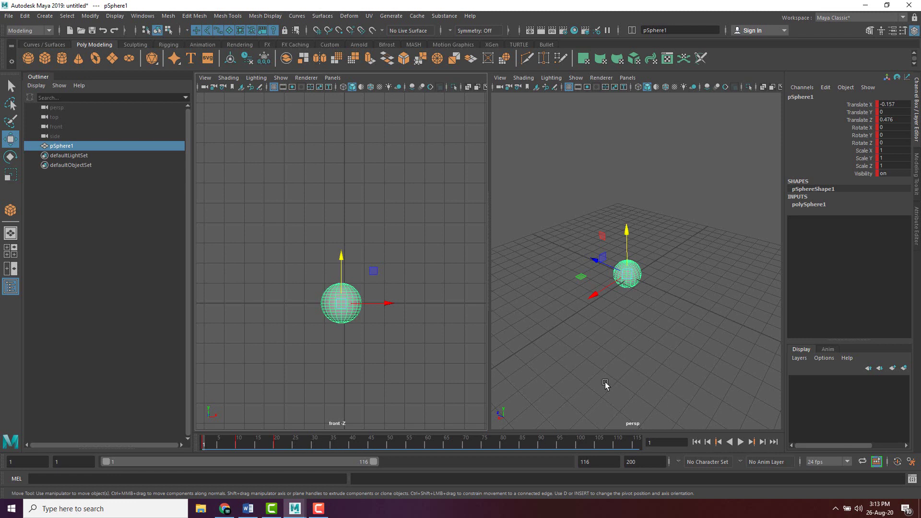
left_click(432, 341)
left_click(341, 308)
Select the timeline range from about frame 8 to 23 and copy the sphere's keyframes in it
left_click_drag(286, 442, 231, 442, "shift")
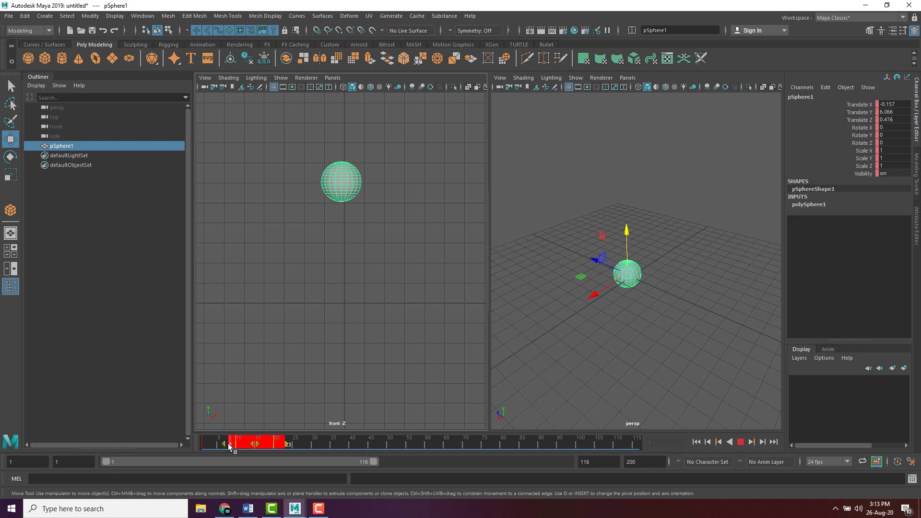
right_click(269, 442)
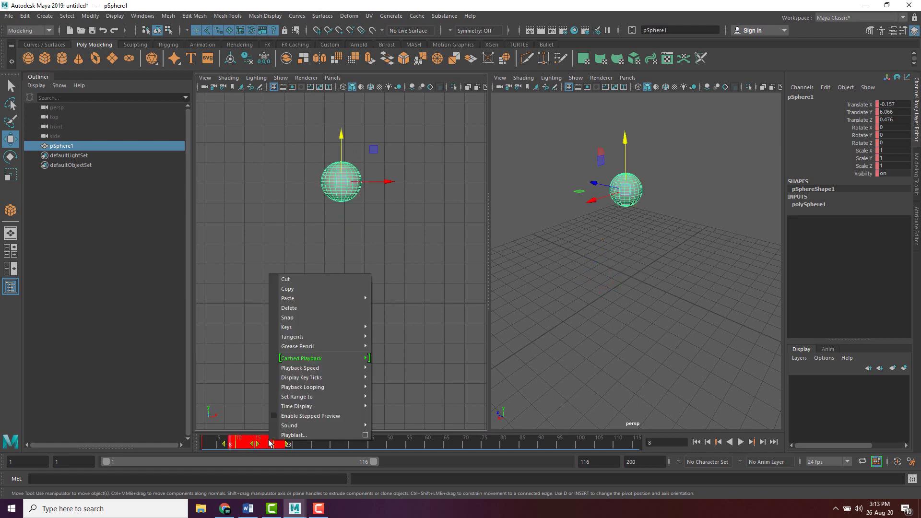
left_click(295, 289)
Move to frame 30 on the timeline and paste the copied keyframes there
left_click(436, 272)
mouse_move(287, 441)
left_mouse_down()
mouse_move(254, 445)
mouse_move(293, 448)
left_mouse_up()
left_click(335, 228)
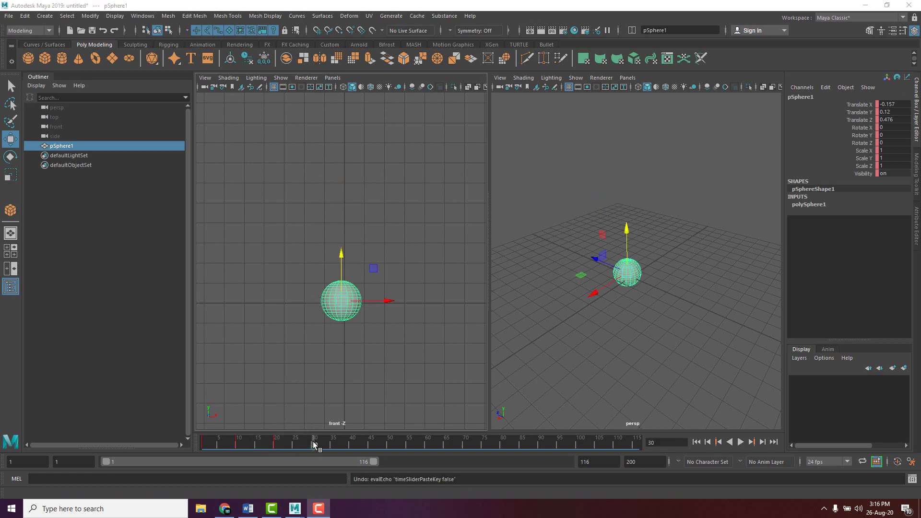
right_click(313, 445)
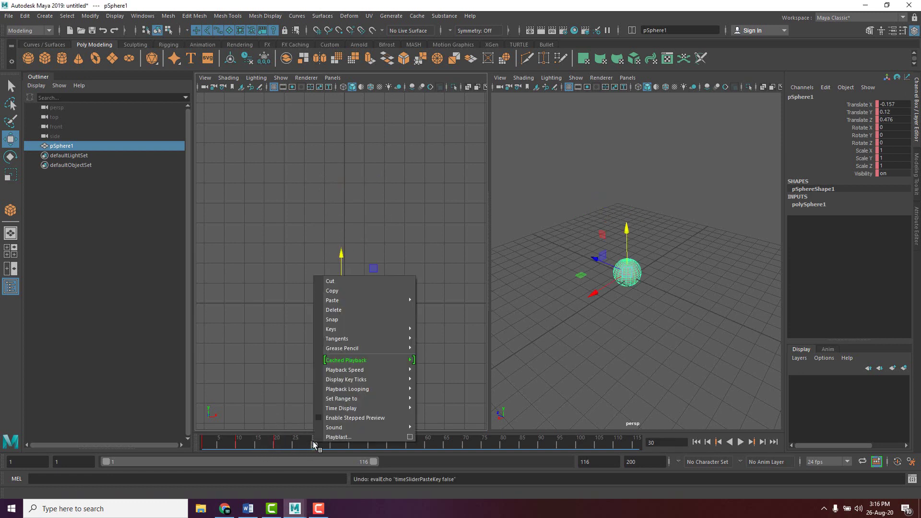
mouse_move(348, 300)
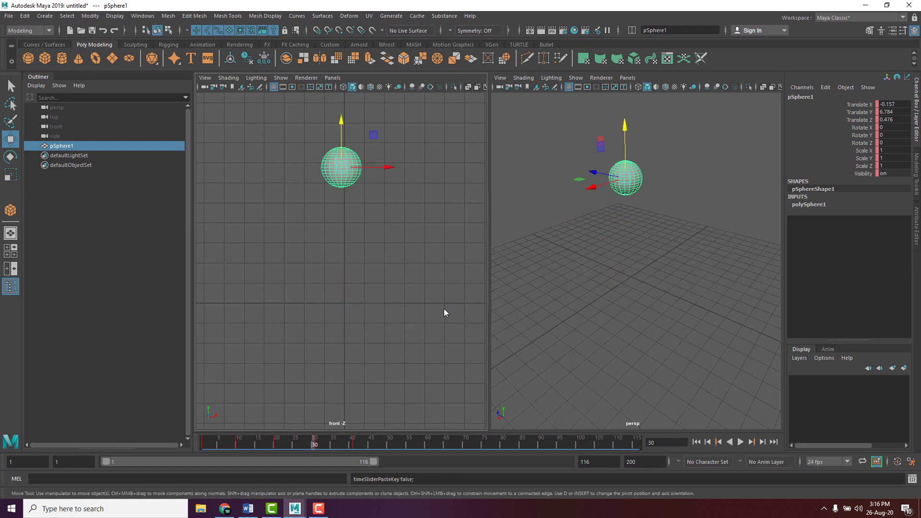
Undo the last keyframe paste, then move to frame 50 and paste the sphere's copied keyframes there
key("ctrl+z")
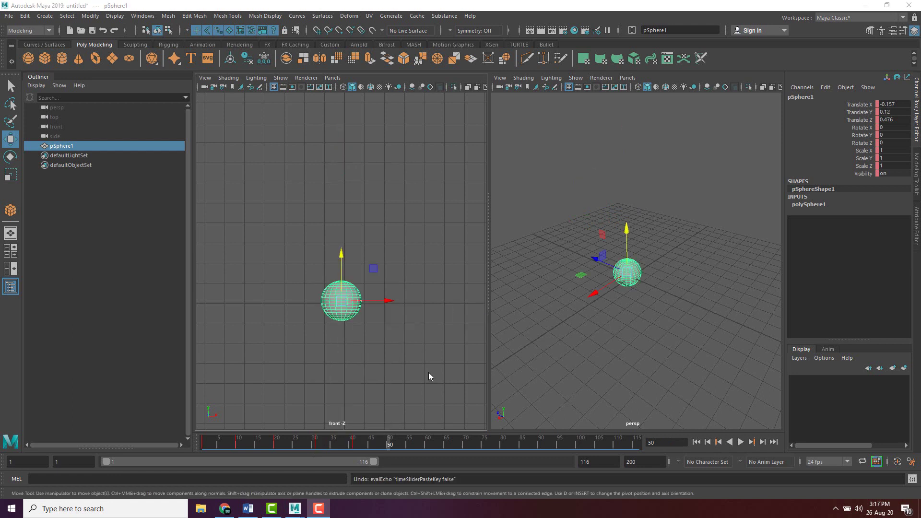
mouse_move(391, 447)
left_mouse_down()
mouse_move(343, 446)
mouse_move(390, 446)
left_mouse_up()
right_click(391, 442)
mouse_move(417, 301)
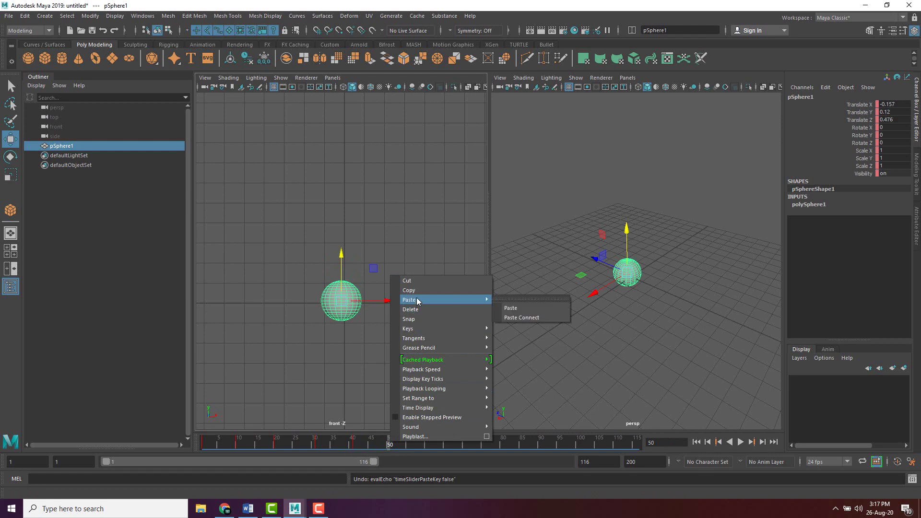
left_click(527, 308)
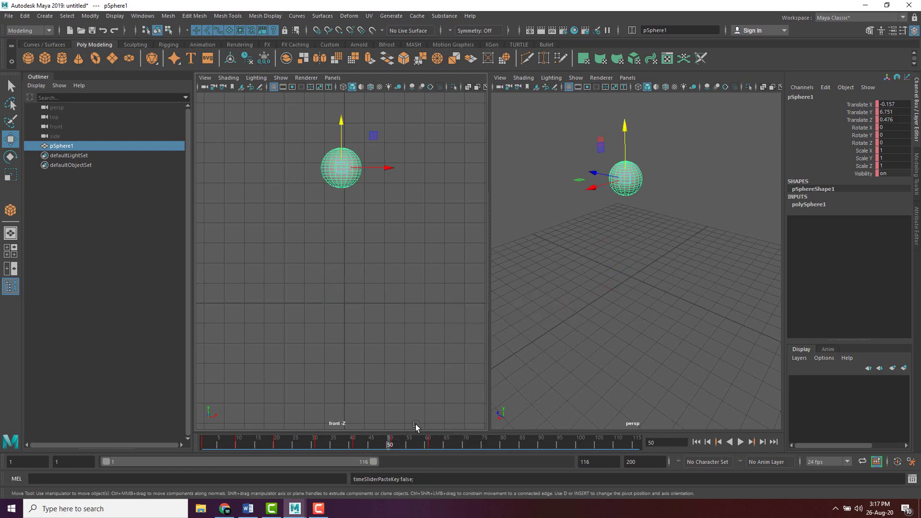
Move to frame 70 on the timeline and paste the sphere's copied keyframes there
left_click_drag(391, 447, 464, 453)
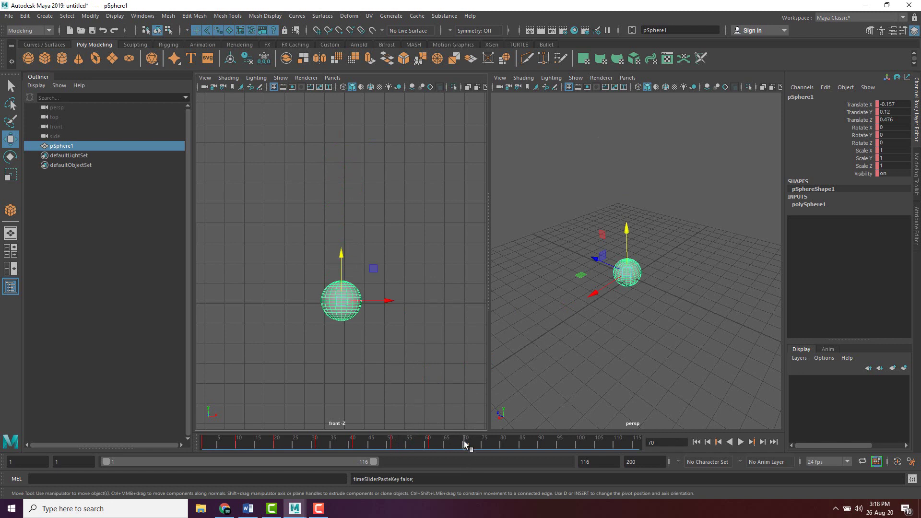
right_click(465, 445)
mouse_move(528, 300)
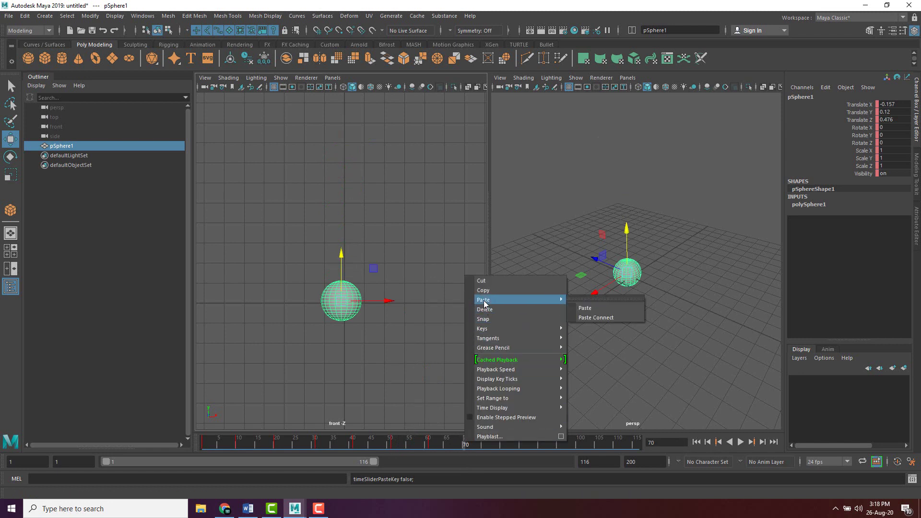
left_click(589, 307)
Return to frame 1 and play the extended bouncing animation, deselecting the sphere during playback and stopping it after review
left_click_drag(462, 443, 165, 442)
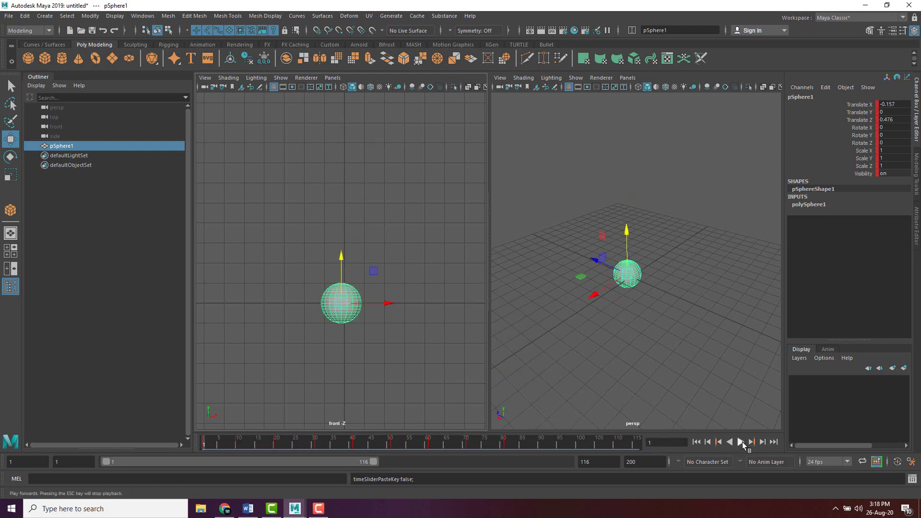
left_click(741, 442)
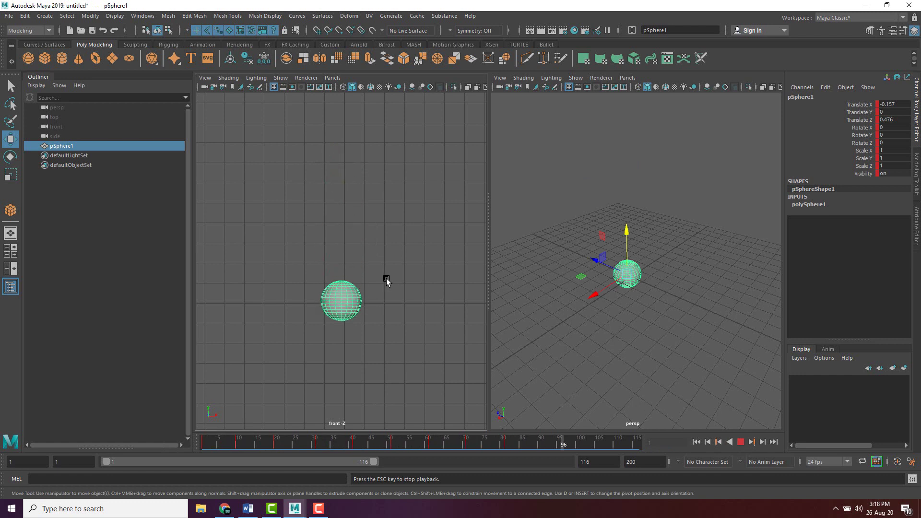
left_click(741, 442)
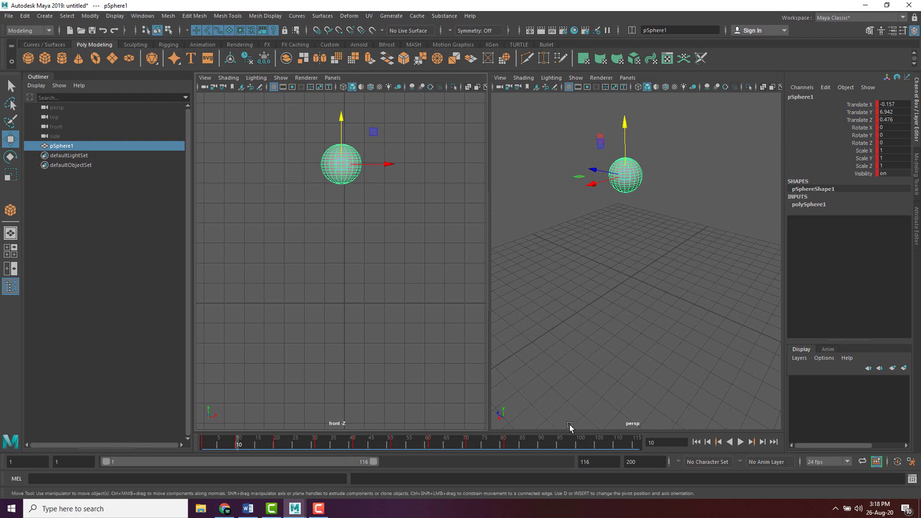
left_click(741, 442)
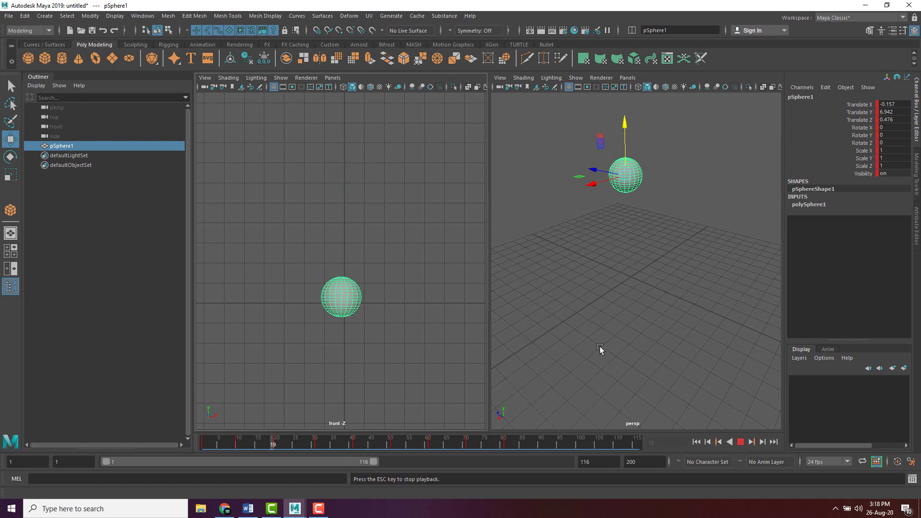
left_click(448, 298)
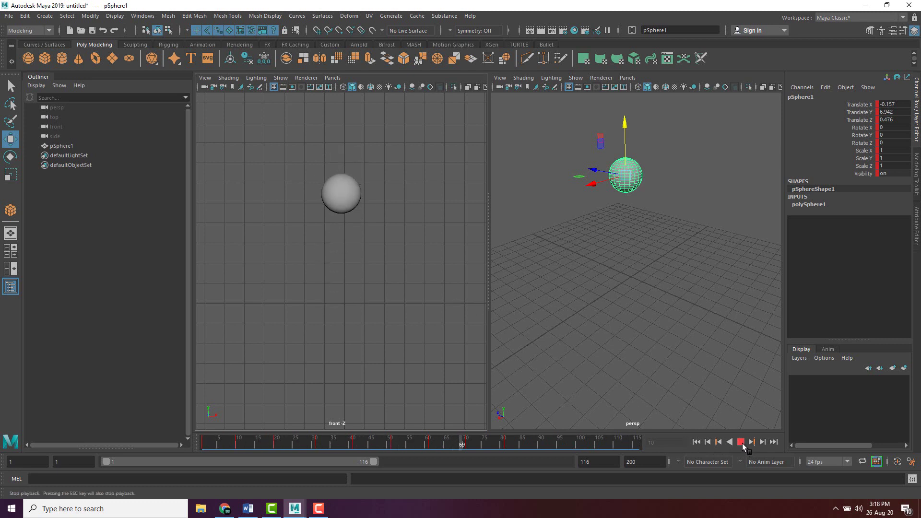
left_click(743, 447)
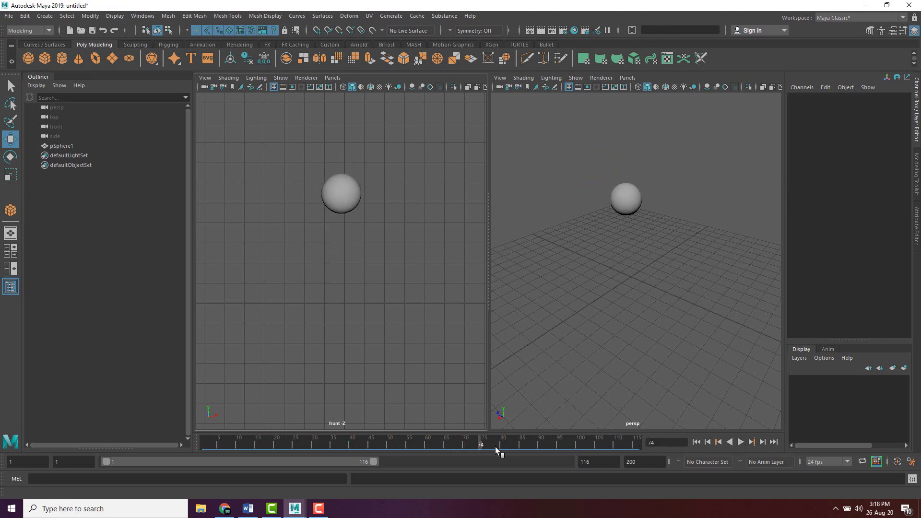
Scrub back to frame 9, select the sphere in the front view and return the timeline to frame 1
left_click_drag(465, 447, 233, 445)
left_click(343, 162)
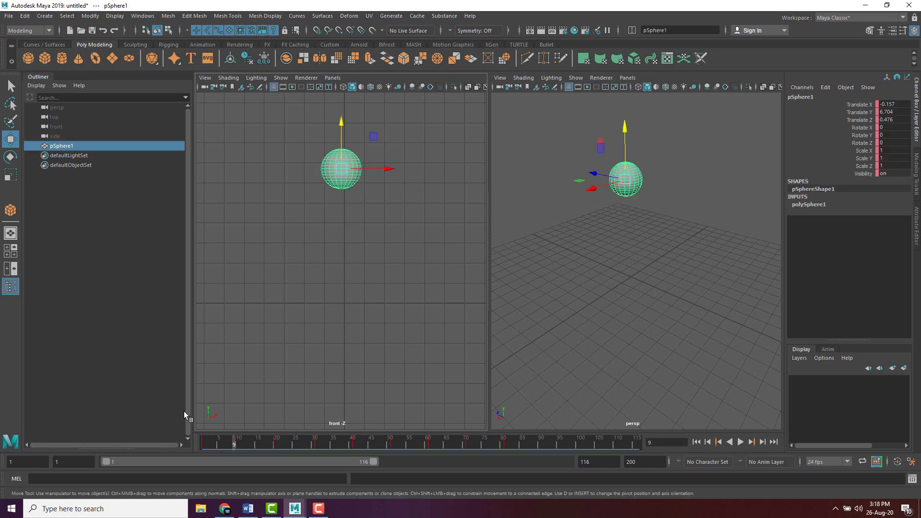
left_click_drag(234, 446, 183, 435)
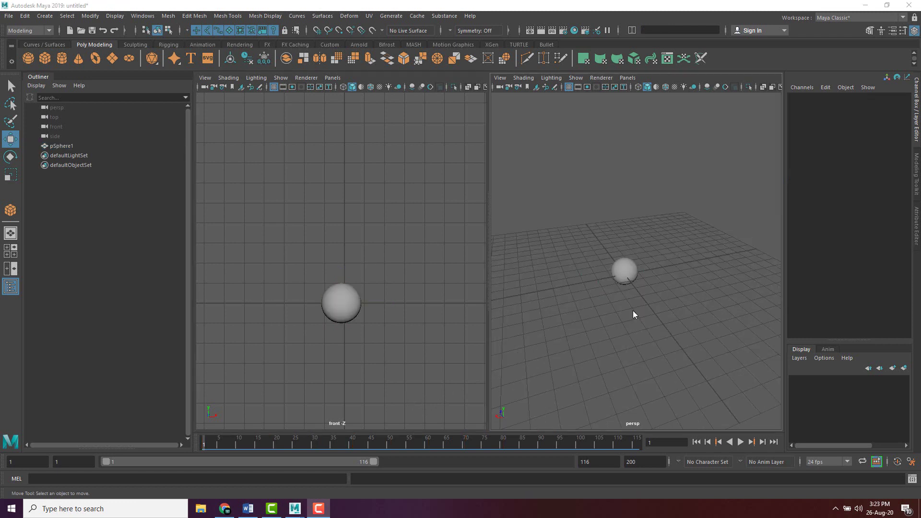
Select the sphere and open its animation curves in the Graph Editor, keeping the sphere in sight in the perspective view
left_click(355, 303)
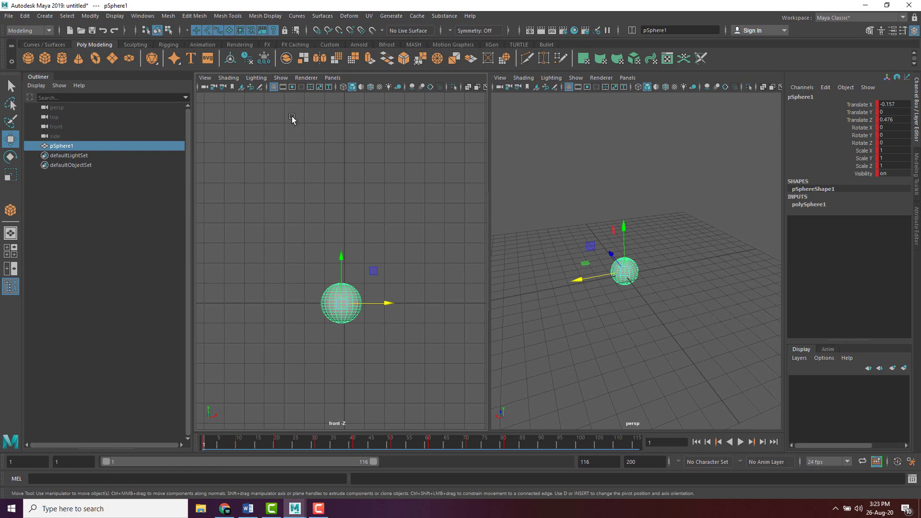
left_click(148, 17)
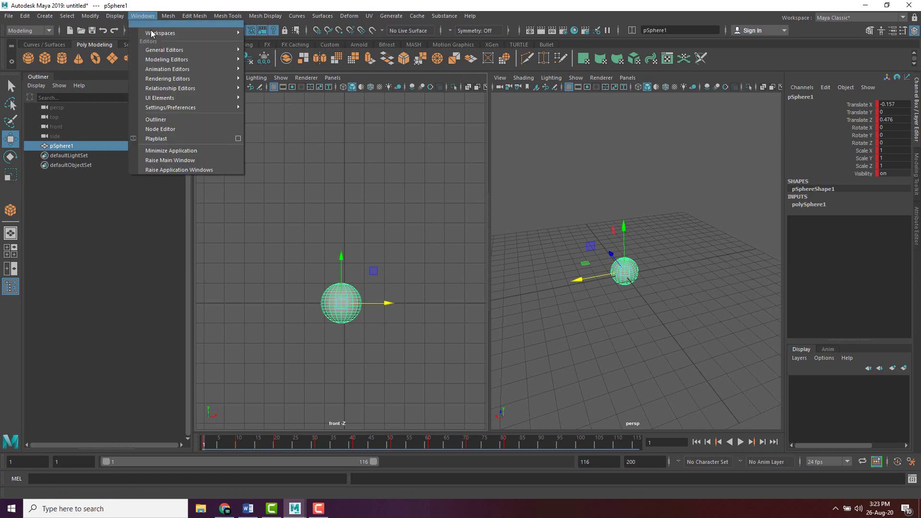
mouse_move(158, 70)
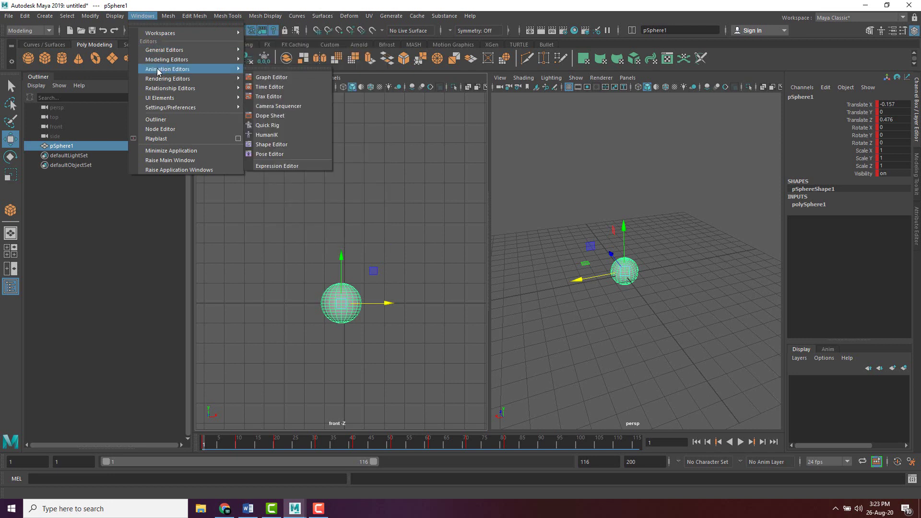
left_click(267, 78)
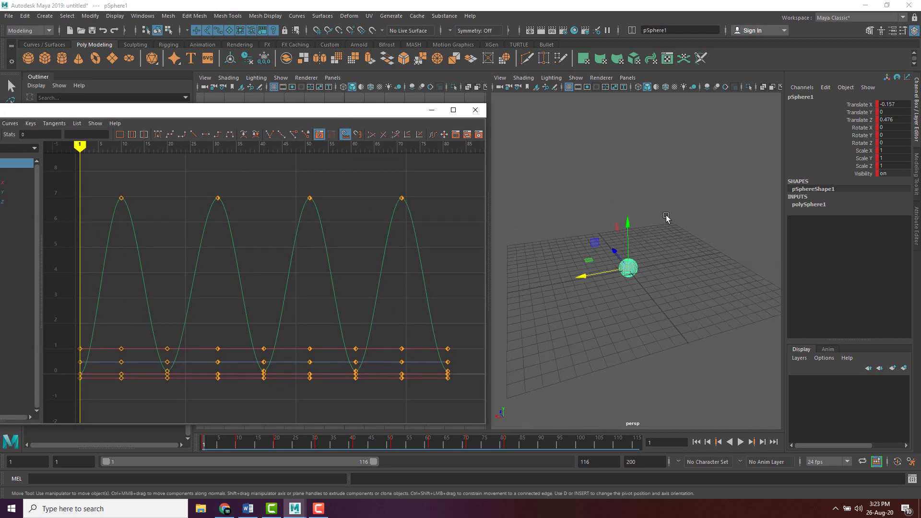
left_click_drag(663, 213, 660, 211, "alt")
scroll(653, 218, "up", 5)
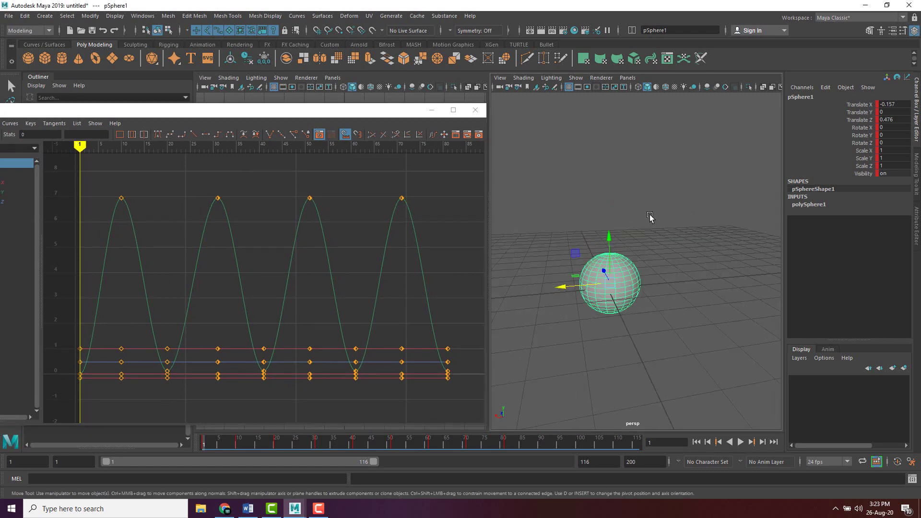
left_click_drag(274, 118, 280, 101)
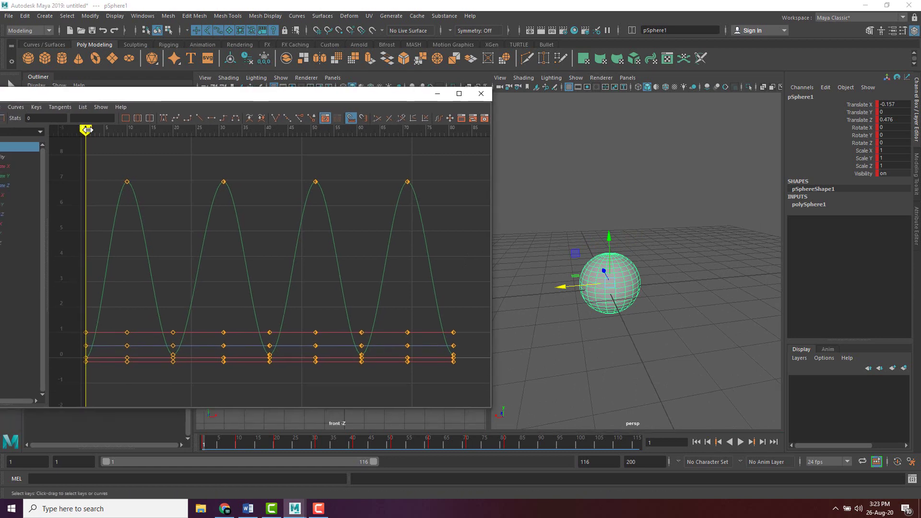
Scrub through the frames in the Graph Editor to compare the Translate Y curve with the sphere's bouncing motion
mouse_move(86, 129)
left_mouse_down()
mouse_move(107, 129)
mouse_move(77, 129)
mouse_move(127, 132)
left_mouse_up()
scroll(600, 251, "down", 3)
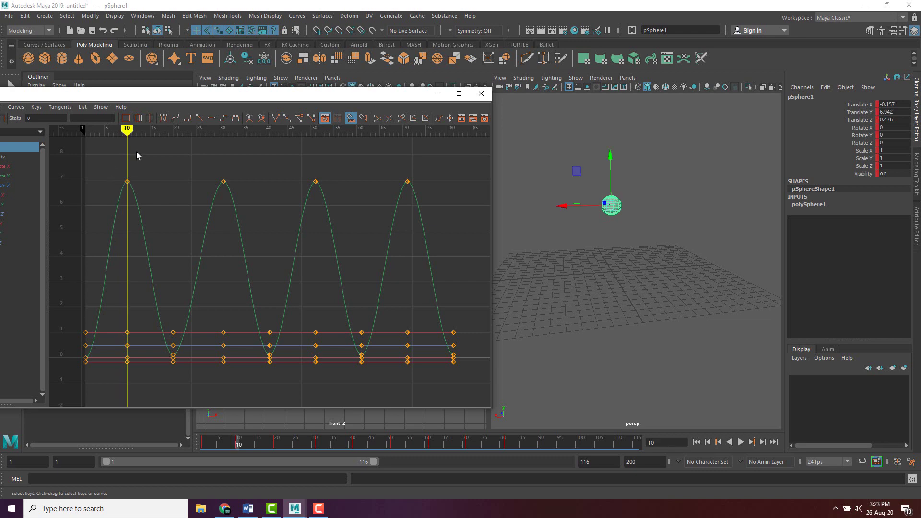
left_click_drag(161, 95, 190, 107)
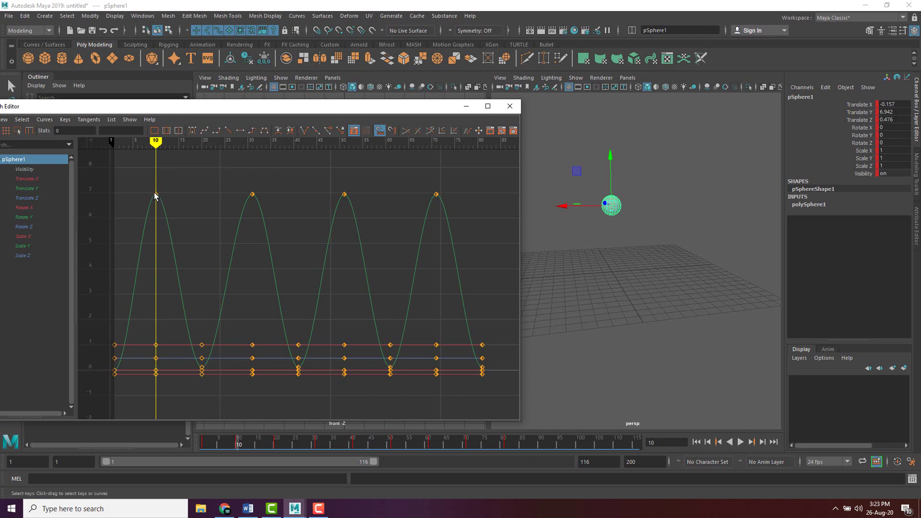
left_click_drag(156, 142, 317, 152)
mouse_move(130, 151)
left_mouse_down()
mouse_move(89, 149)
mouse_move(102, 149)
left_mouse_up()
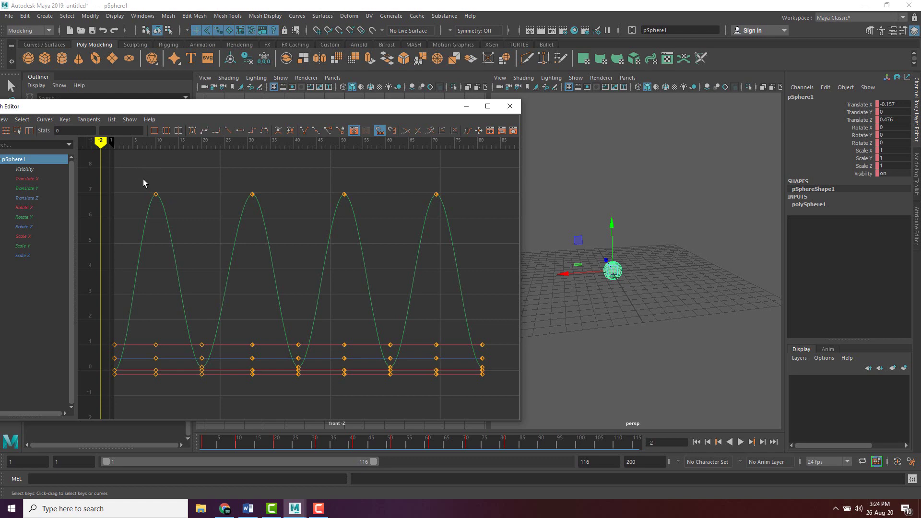
Convert the four peak keys of the Translate Y curve to weighted tangents and lengthen their handles to broaden the peaks
left_click_drag(307, 217, 418, 216)
left_click(131, 180)
left_click_drag(174, 204, 476, 212)
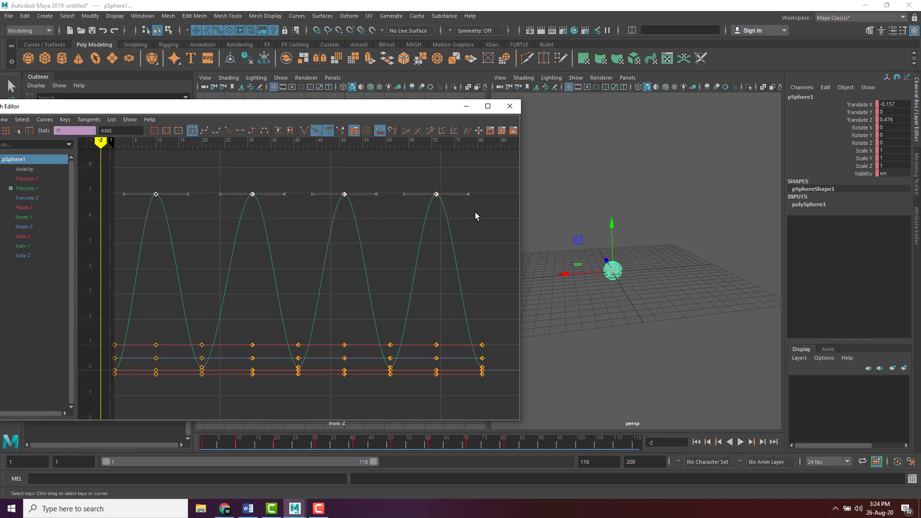
right_click(254, 195)
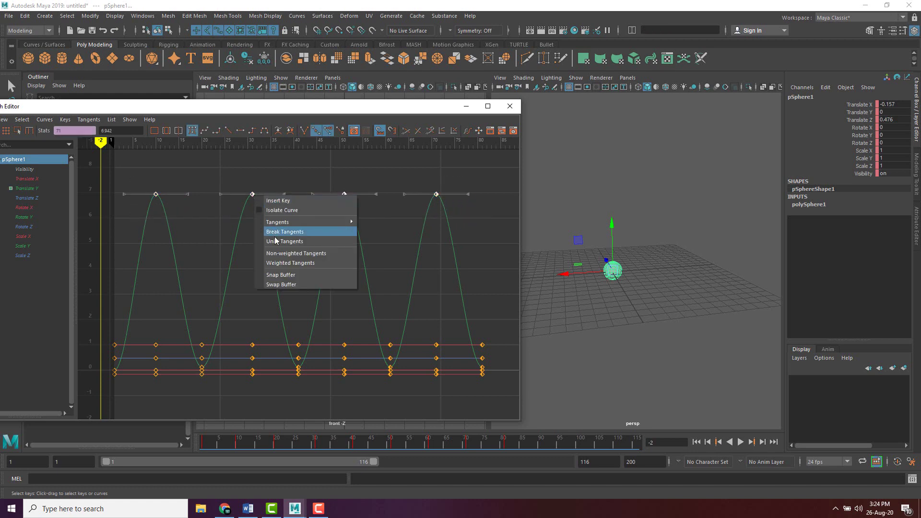
left_click(291, 263)
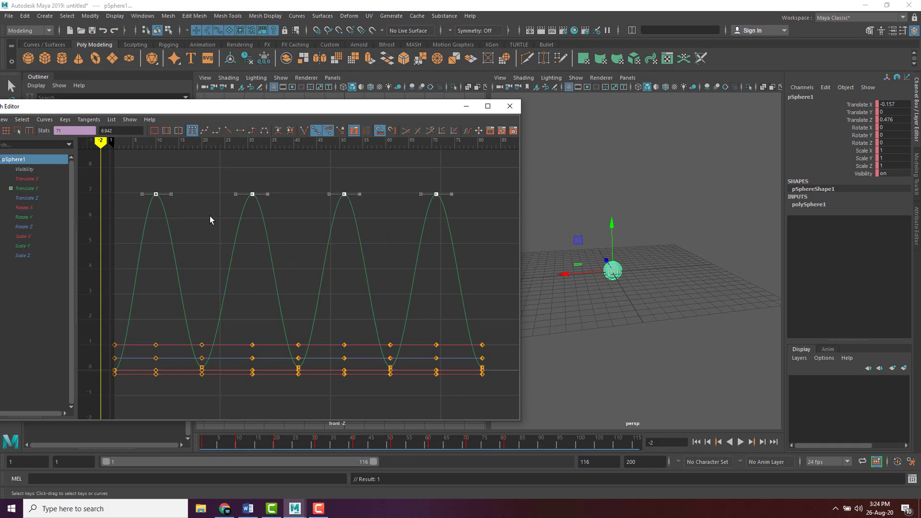
left_click_drag(172, 194, 203, 194)
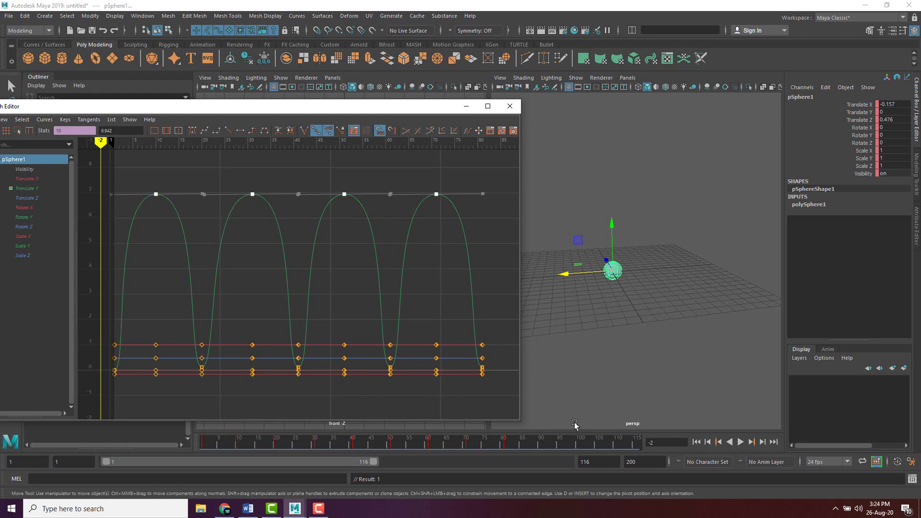
Deselect the sphere and play the animation to review the adjusted bounce, then return to frame 1 and reselect the sphere
left_click(711, 337)
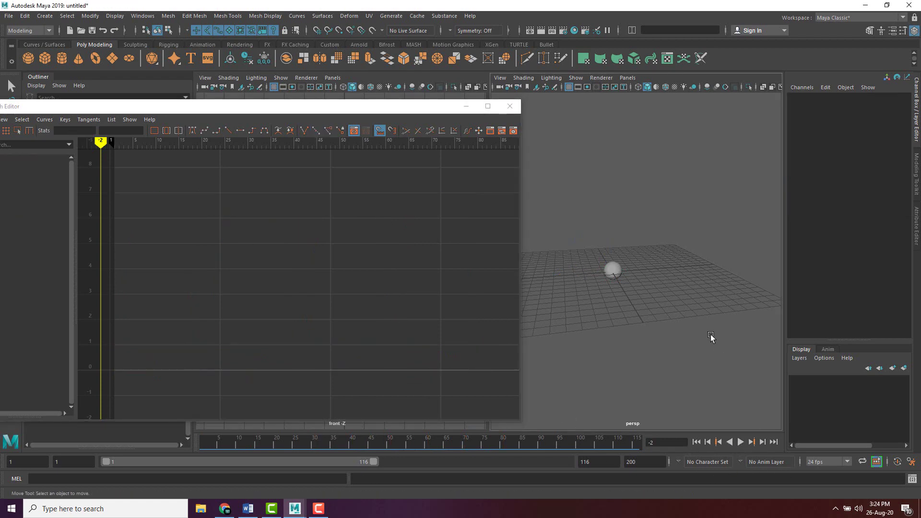
left_click(741, 441)
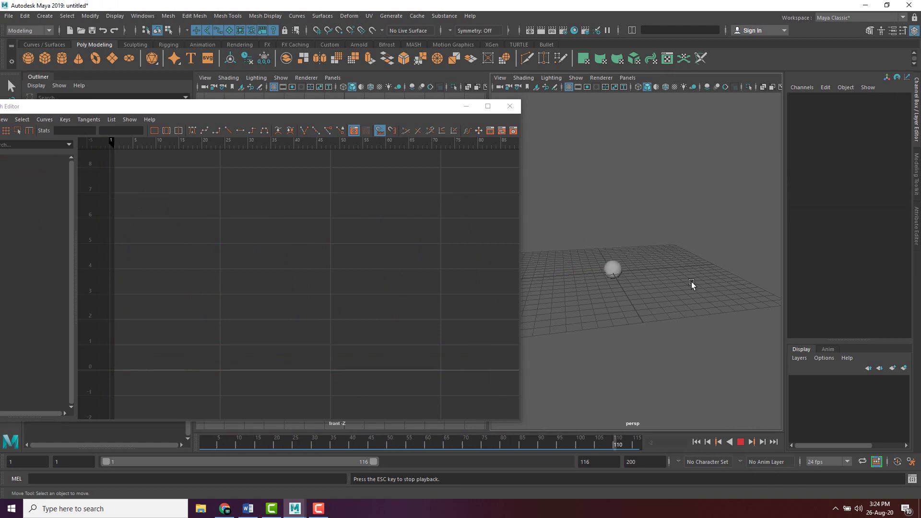
left_click(741, 442)
left_click_drag(583, 447, 203, 440)
left_click(619, 272)
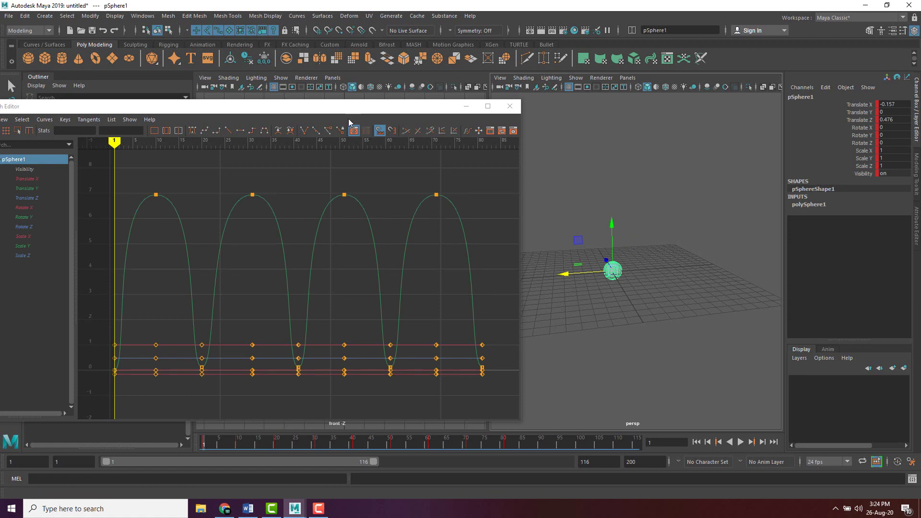
Reposition the Graph Editor to expose its channel list, compare the individual and combined channel curves, and isolate the Translate Y curve
left_click_drag(322, 107, 343, 106)
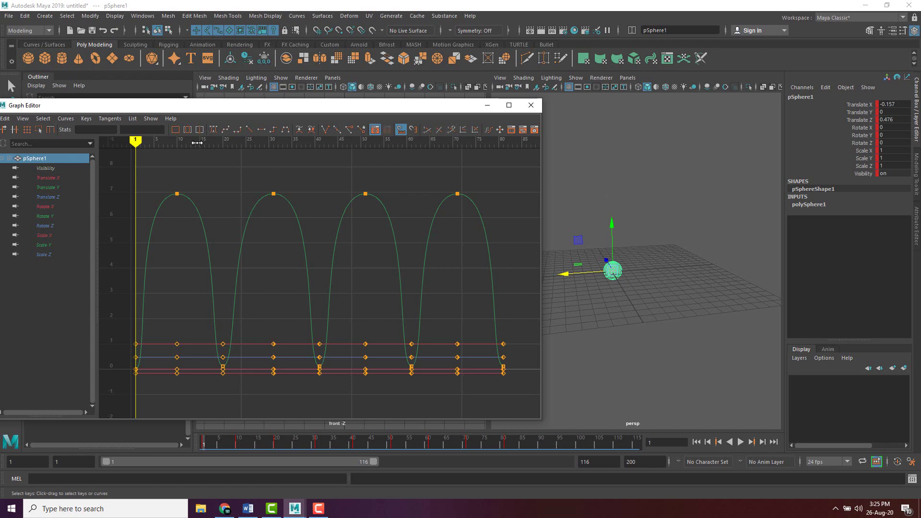
left_click_drag(197, 108, 207, 108)
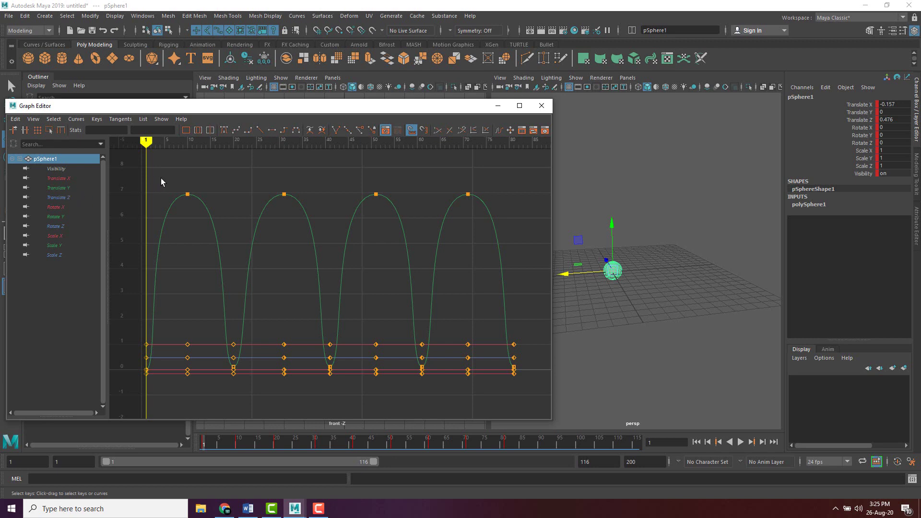
left_click(62, 188)
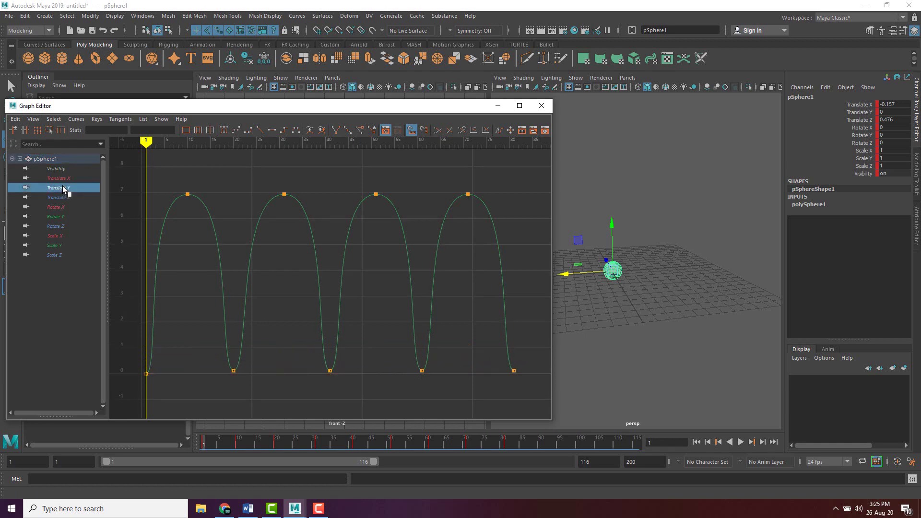
left_click(64, 179)
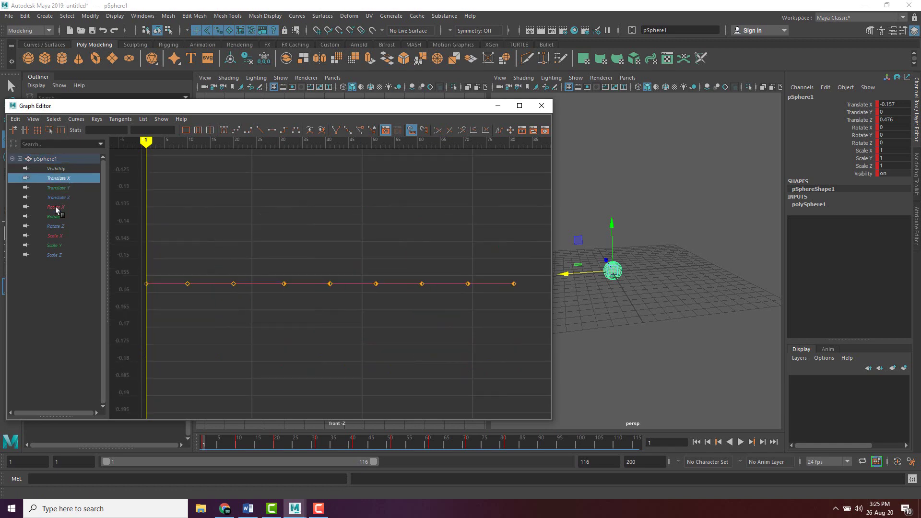
left_click(53, 256, "shift")
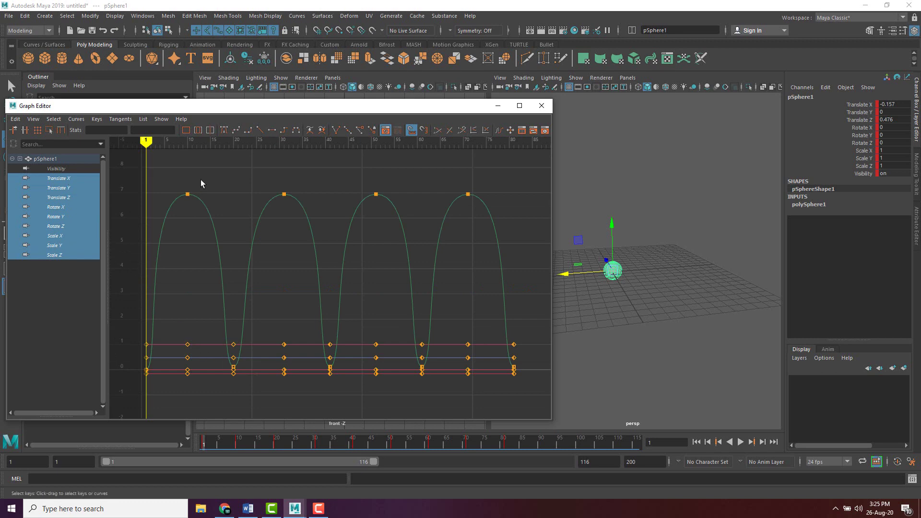
left_click(57, 188)
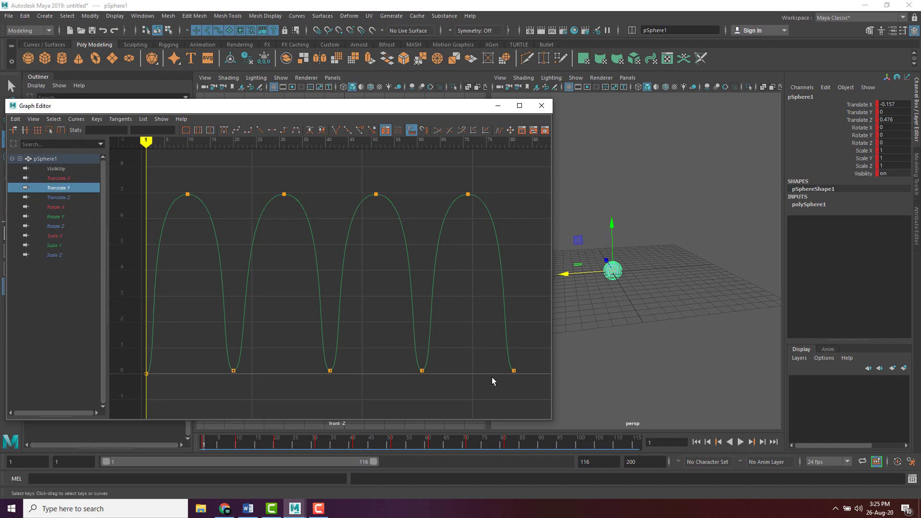
Try moving the sphere up about 8 units in Y at frame 1, undo the move, and deselect the sphere
left_click(669, 264)
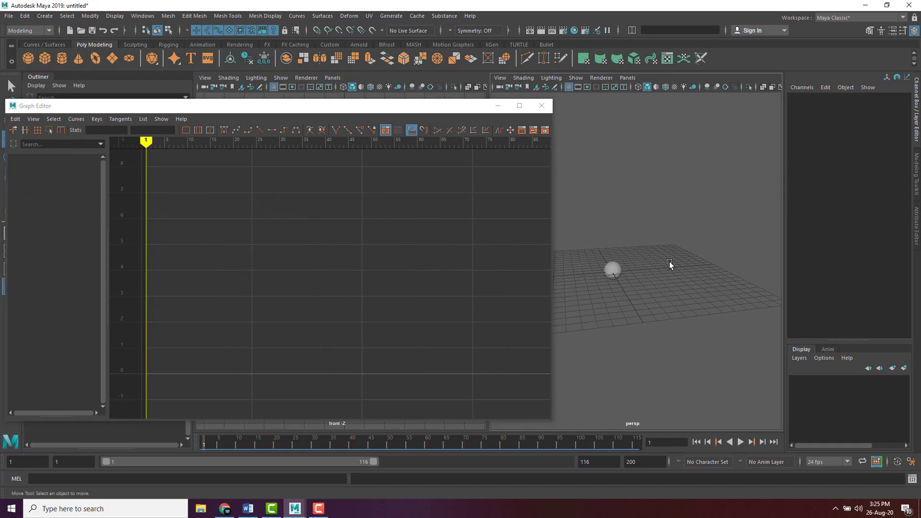
left_click(618, 270)
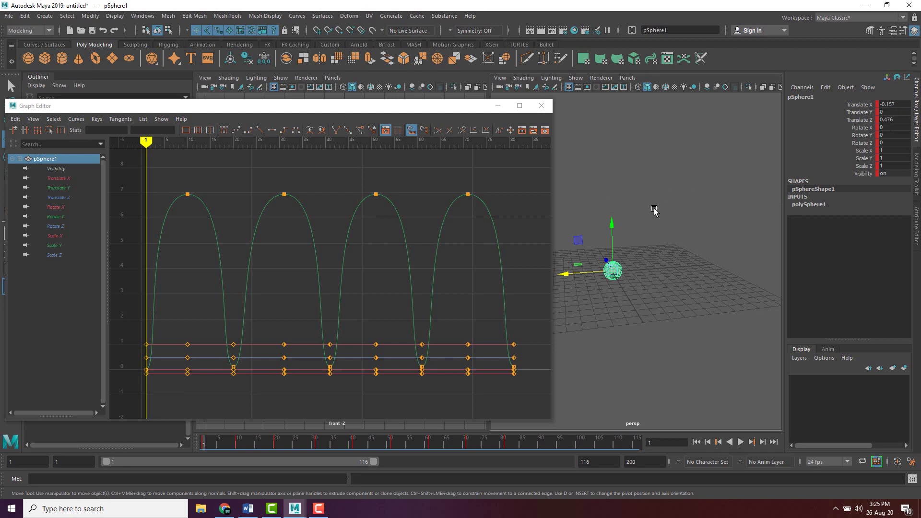
left_click_drag(615, 246, 623, 159)
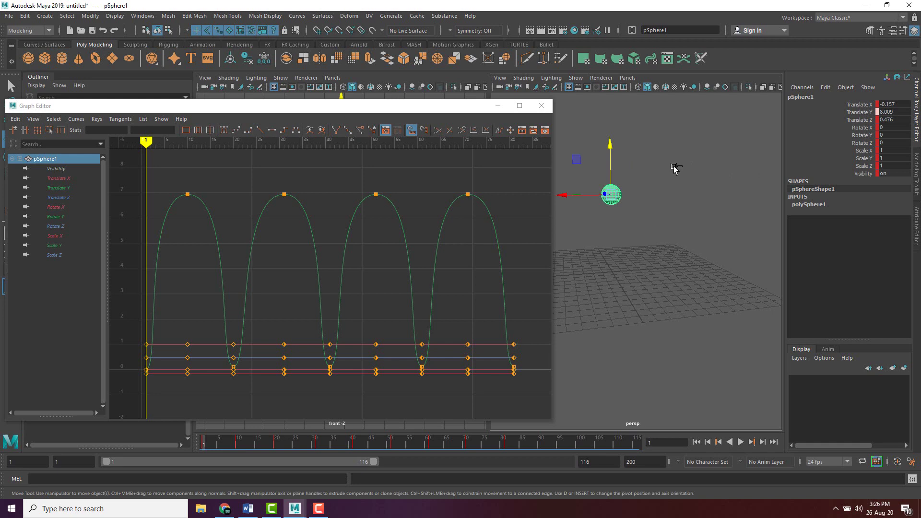
key("ctrl+z")
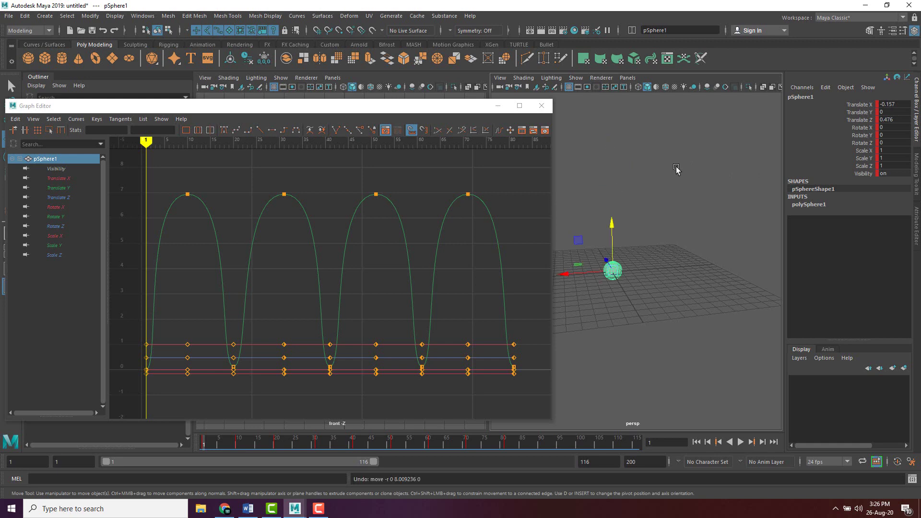
left_click(647, 262)
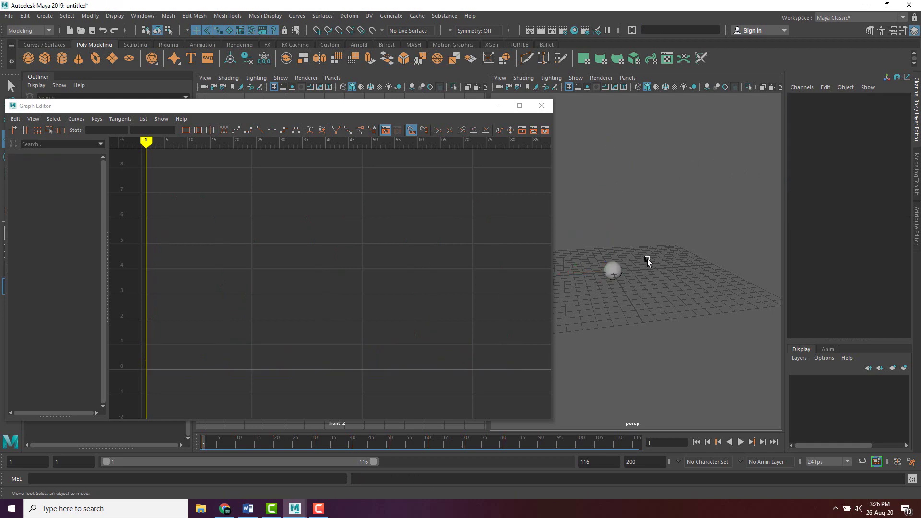
Isolate the sphere's Translate Y curve, select its four peak keys, and slightly lengthen their tangent handles to widen the peaks
left_click(612, 269)
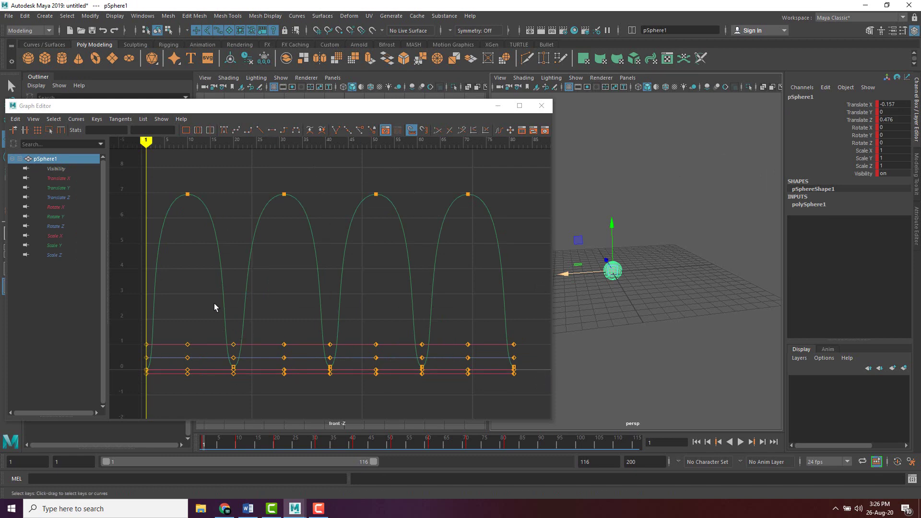
left_click(66, 189)
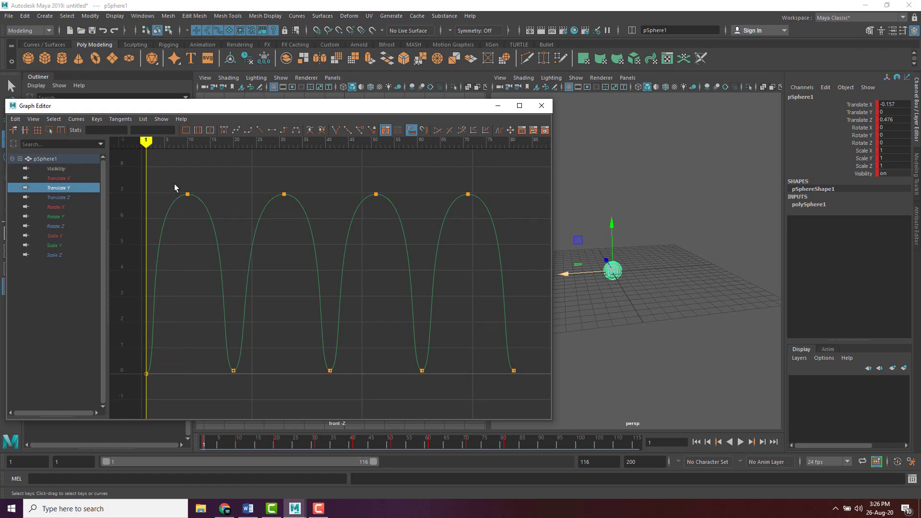
left_click_drag(175, 188, 514, 200)
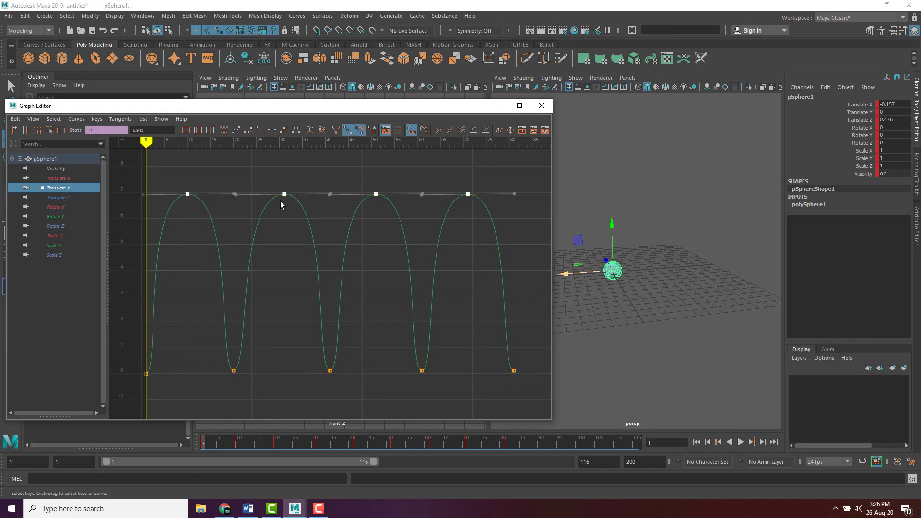
left_click_drag(235, 195, 236, 193)
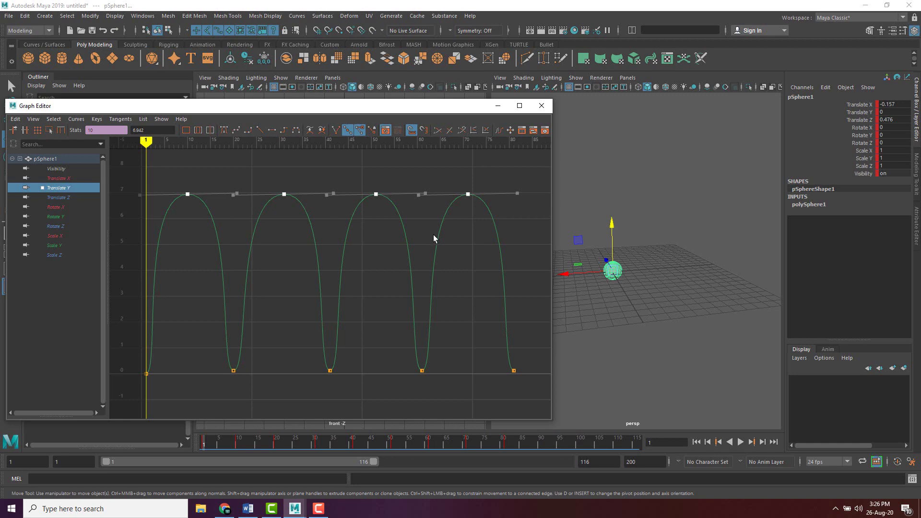
left_click_drag(517, 194, 520, 193)
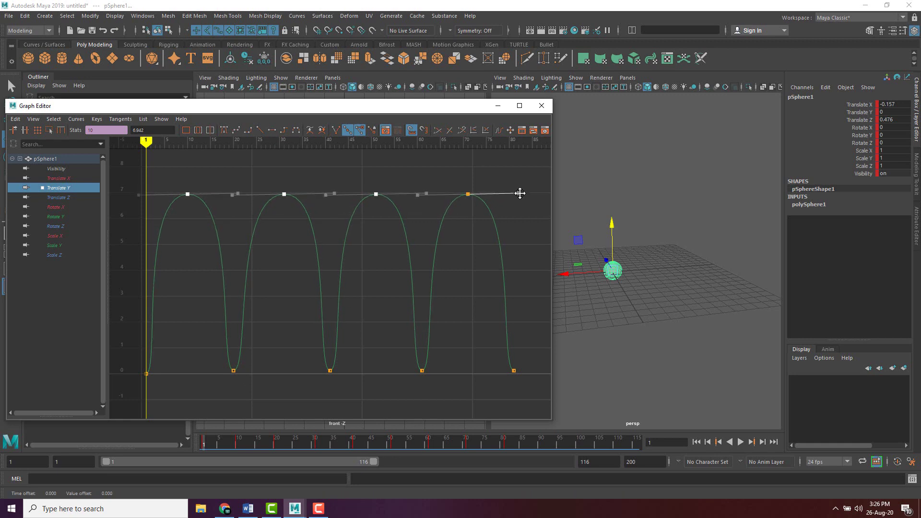
Deselect the sphere and play the animation to review the bounce with the widened peaks, then stop playback
left_click(661, 322)
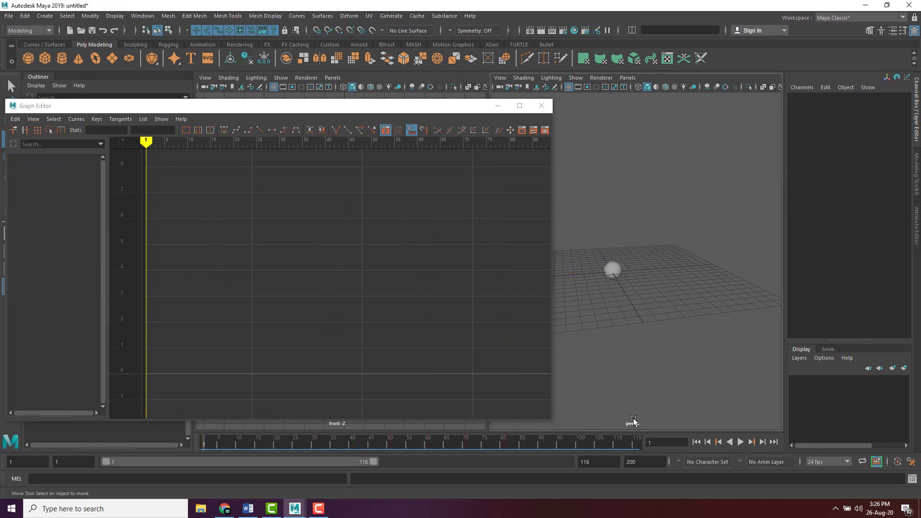
left_click(741, 442)
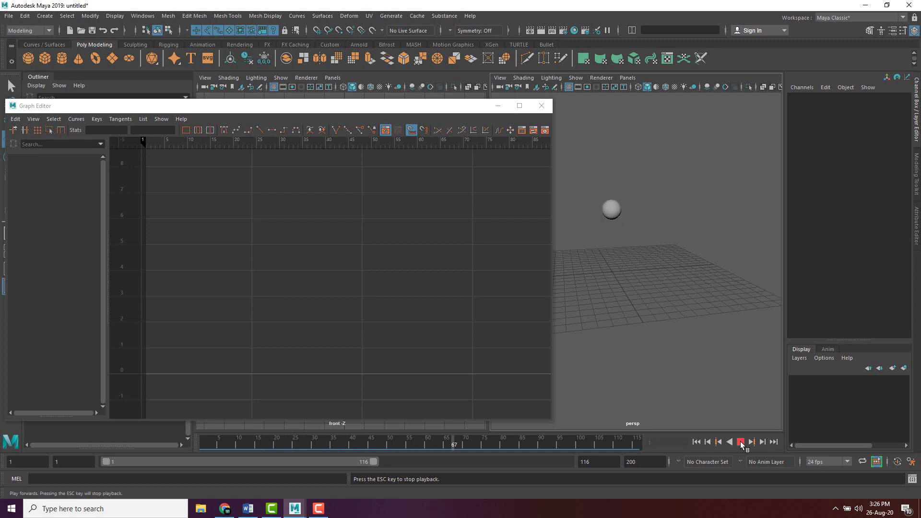
left_click(741, 442)
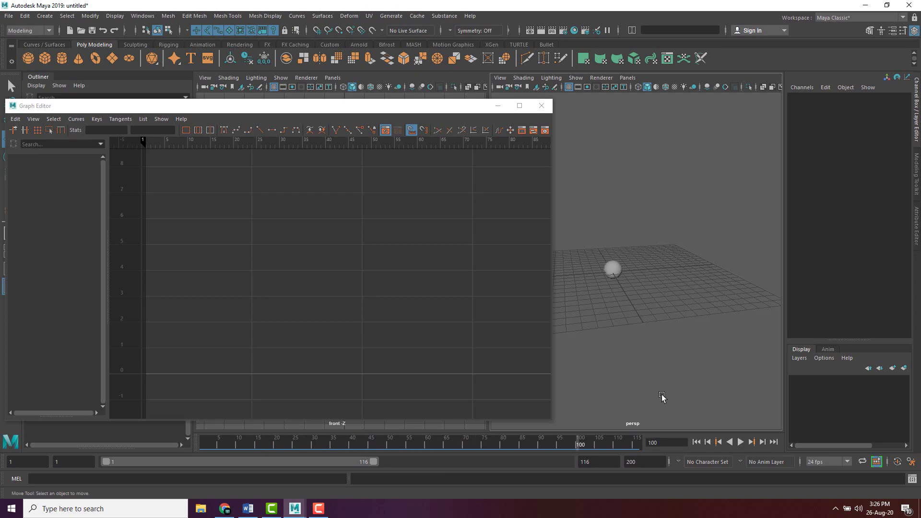
Reselect the sphere and scrub the timeline through its keys to the last keyframe at frame 81
left_click(614, 269)
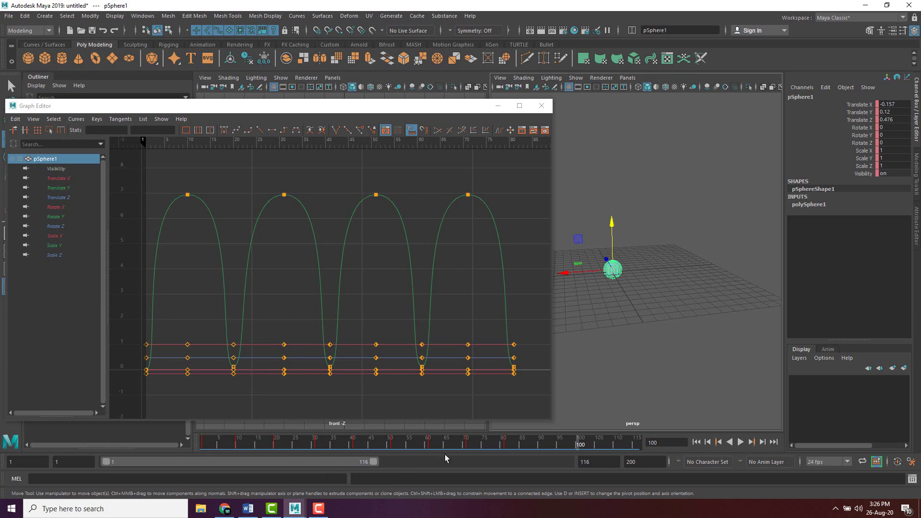
left_click(217, 442)
key("alt+v")
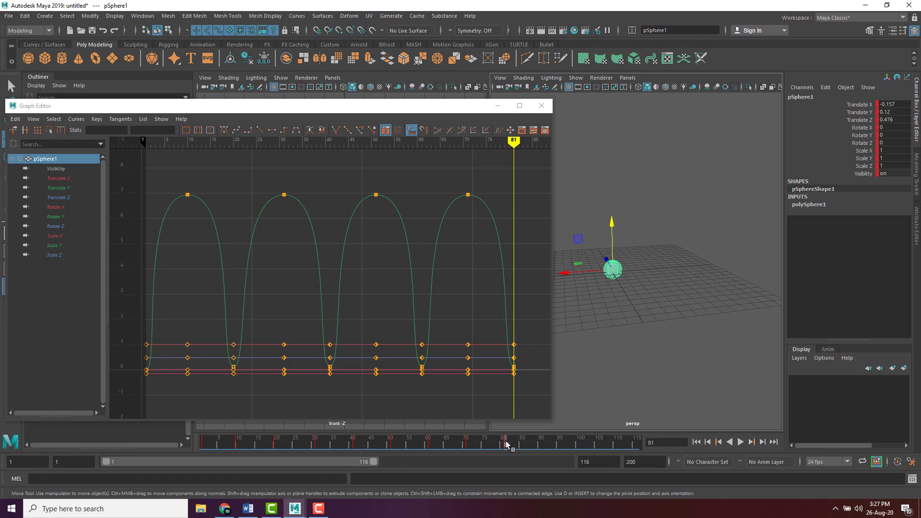
Shorten the playback range to end at frame 80 and play the animation to check the continuous bounce
left_click_drag(372, 466, 294, 468)
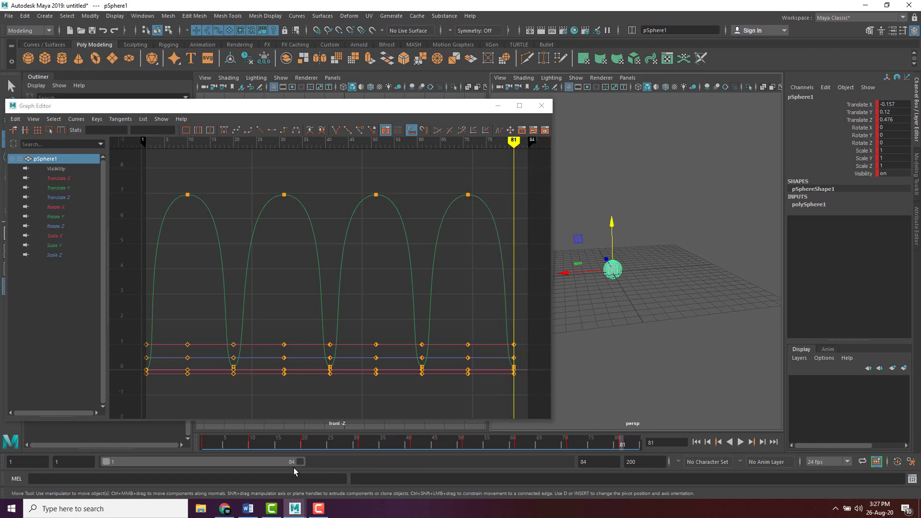
left_click(593, 463)
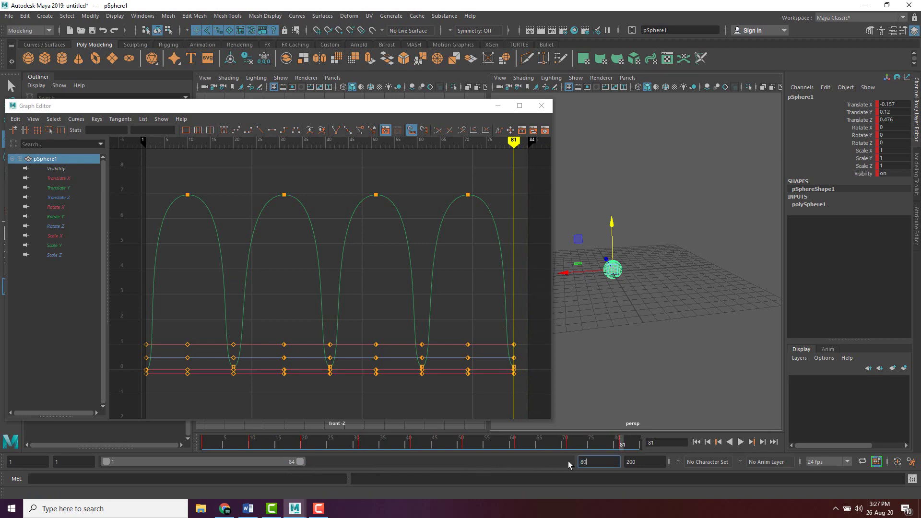
type("80")
key("Return")
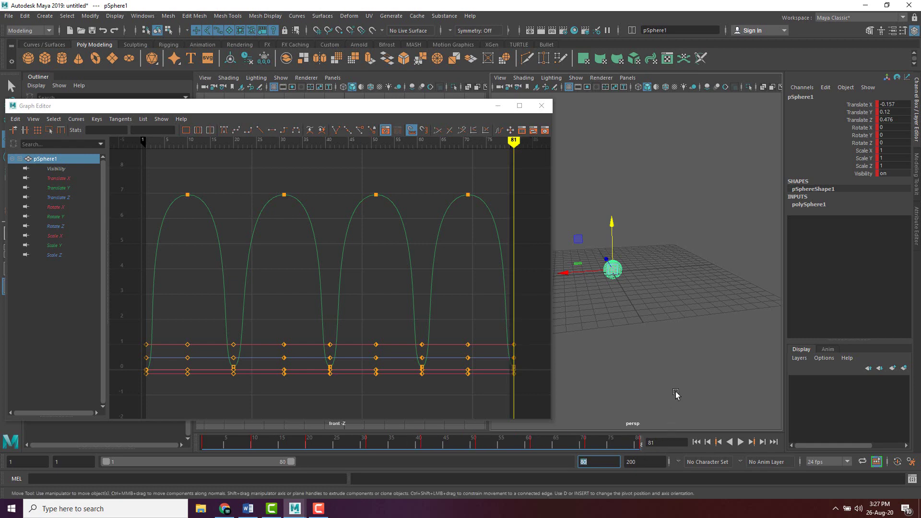
left_click(740, 442)
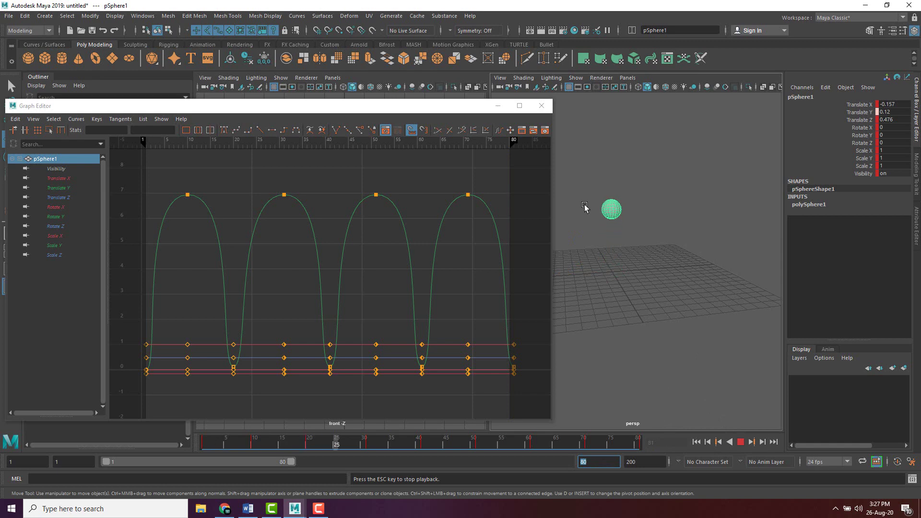